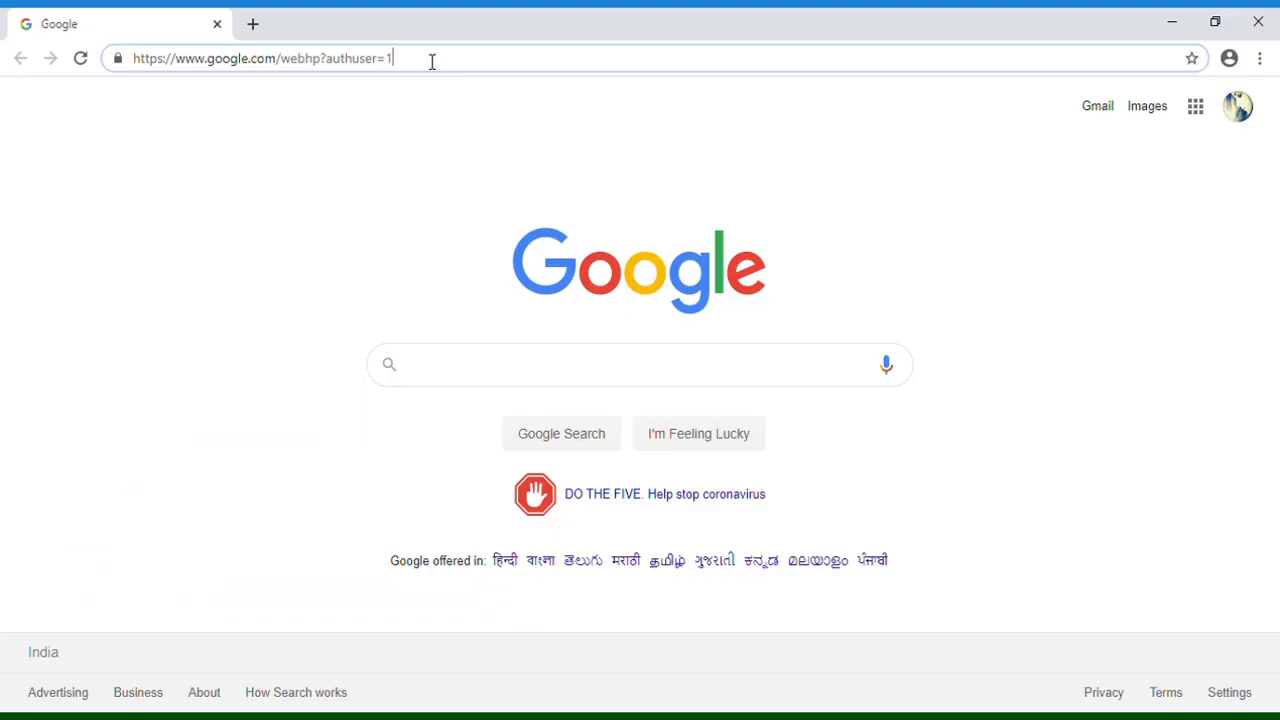
Step: Google 'java jdk download' in Chrome and open Oracle's Java SE Downloads result
{"action": "left_click", "coordinate": [432, 61]}
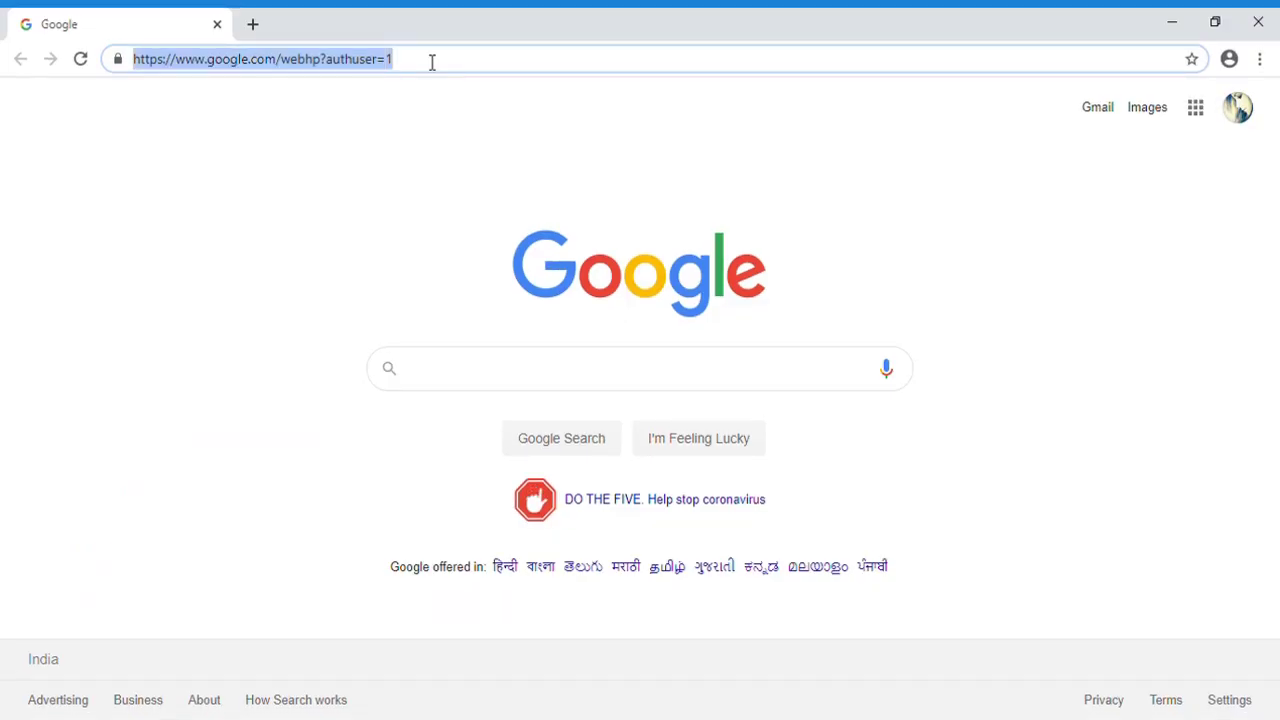
{"action": "type", "text": "java "}
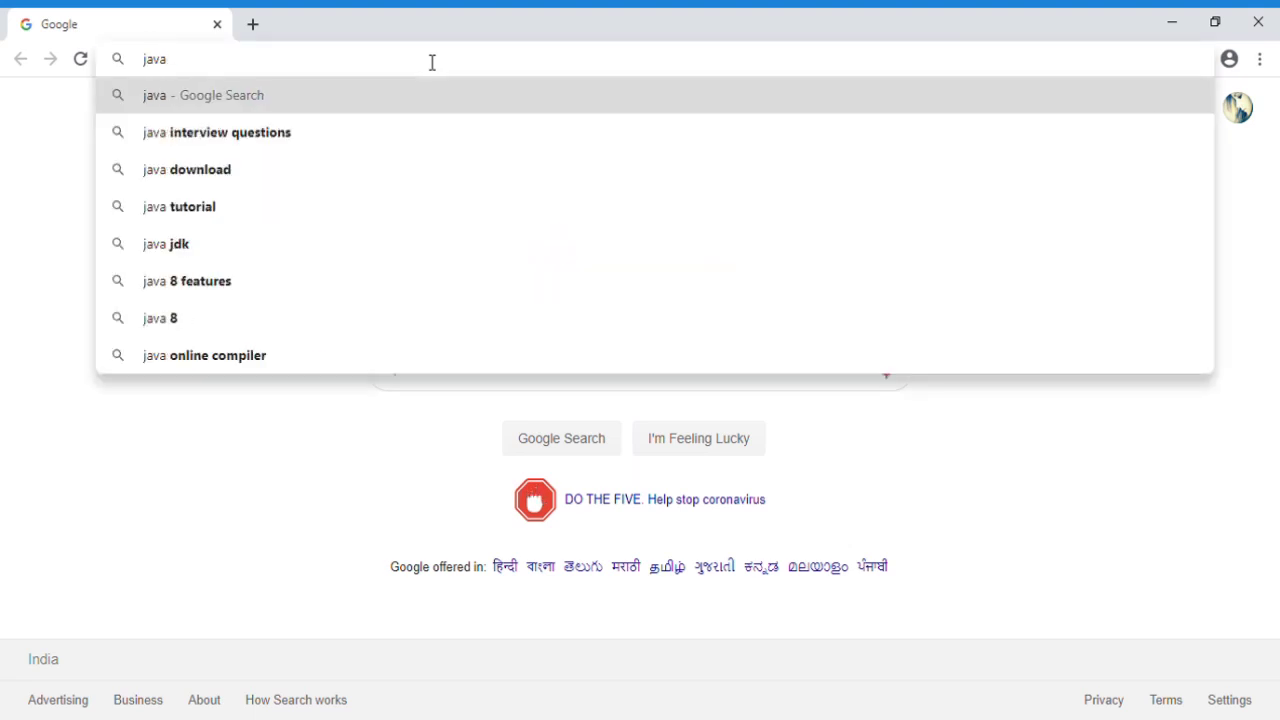
{"action": "type", "text": "jd"}
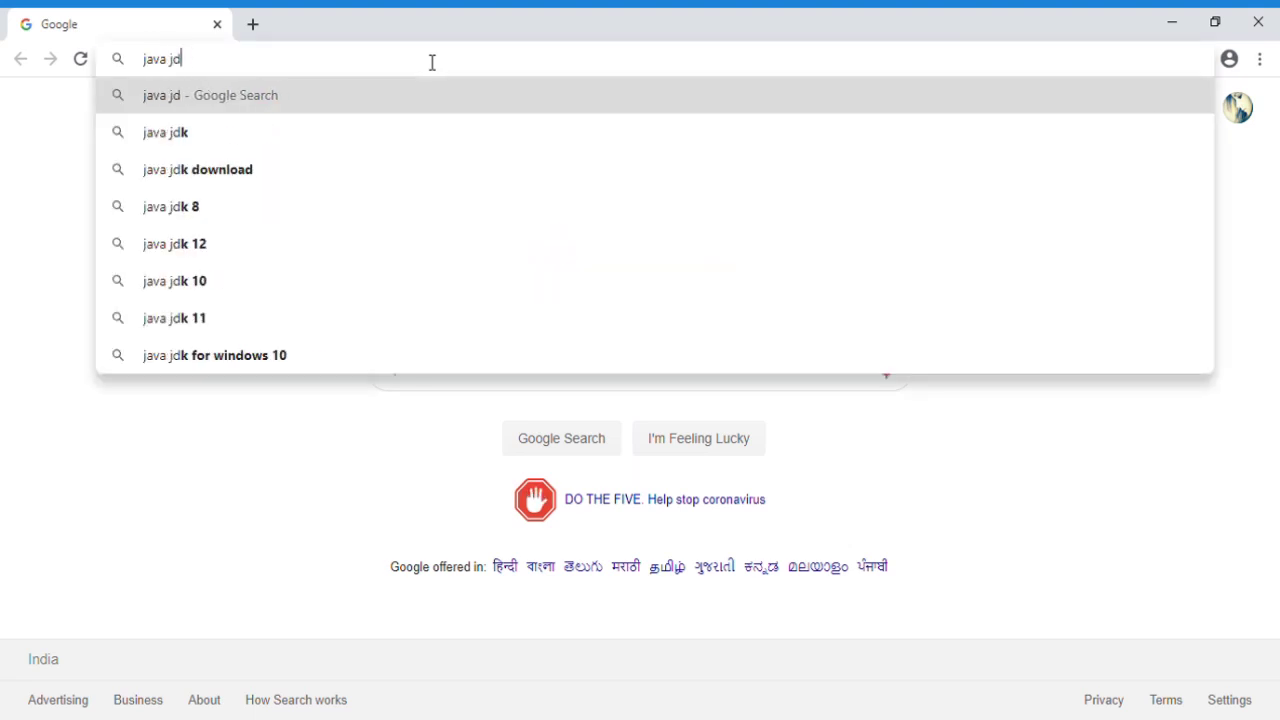
{"action": "type", "text": "k download"}
{"action": "key", "text": "Return"}
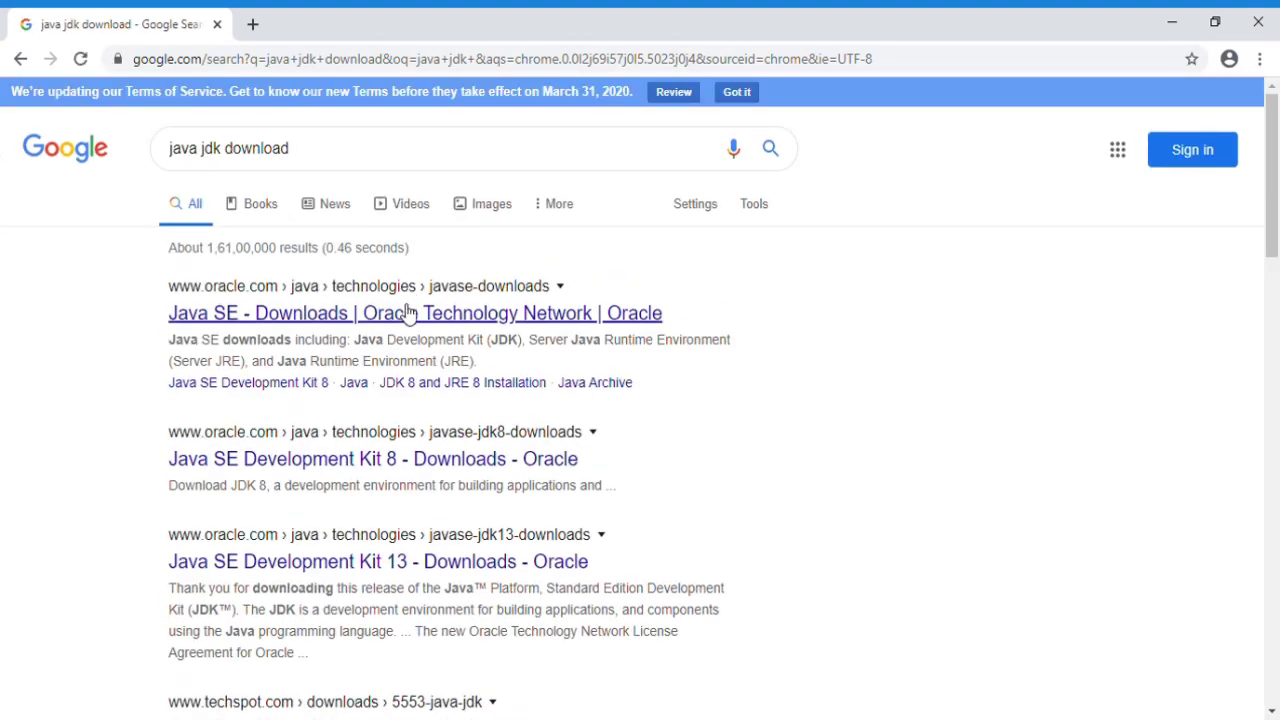
{"action": "left_click", "coordinate": [408, 316]}
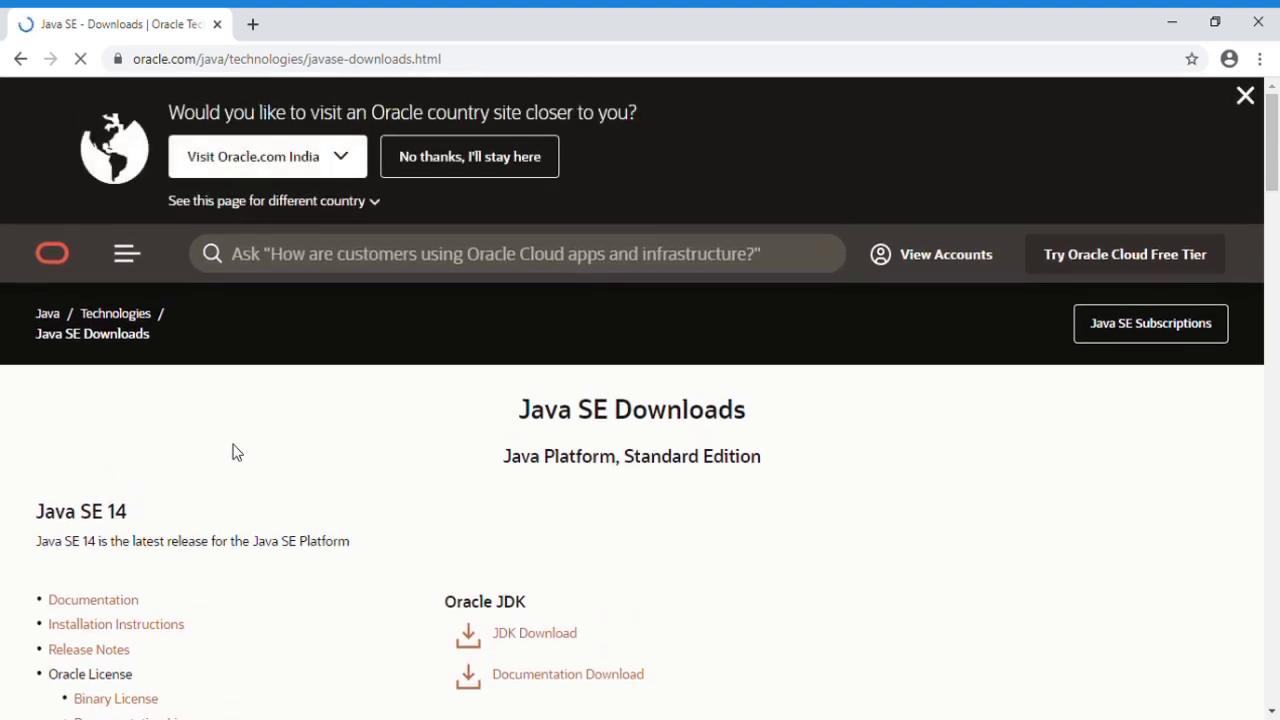
Step: Accept the Oracle license and download jdk-14_windows-x64_bin.exe from the JDK 14 page
{"action": "left_click", "coordinate": [555, 640]}
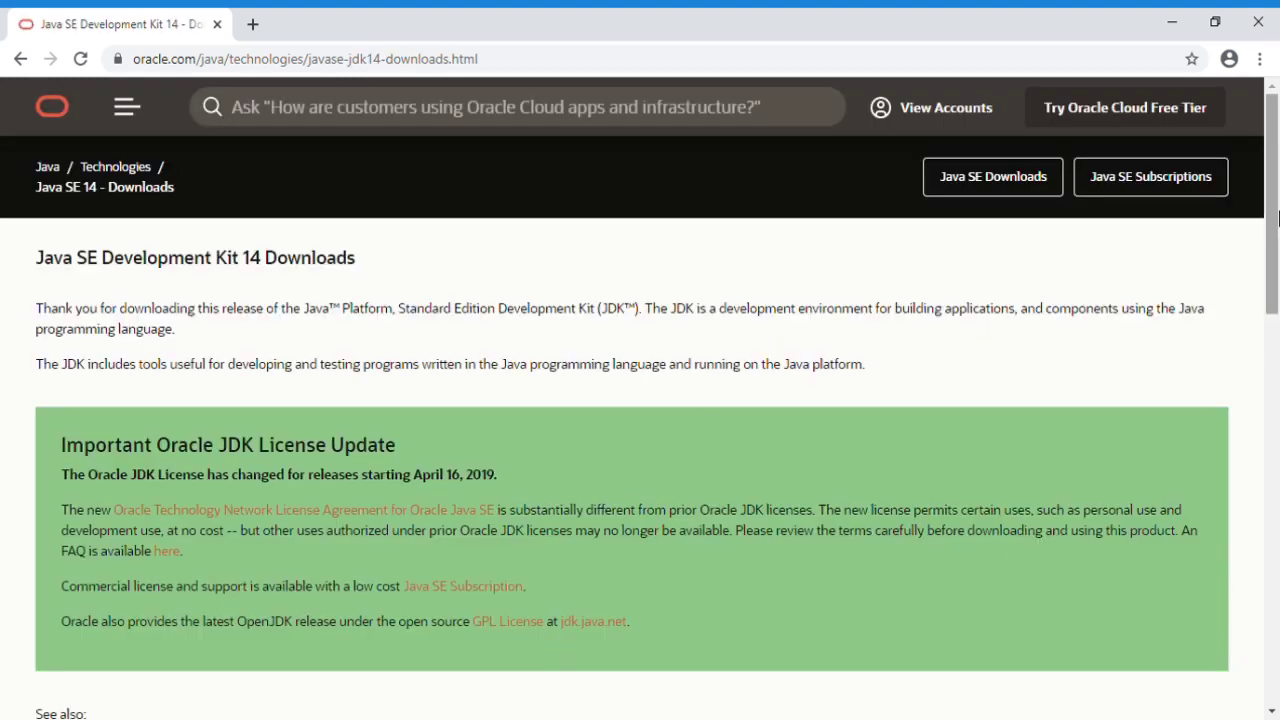
{"action": "left_click_drag", "start_coordinate": [1274, 218], "coordinate": [1275, 526]}
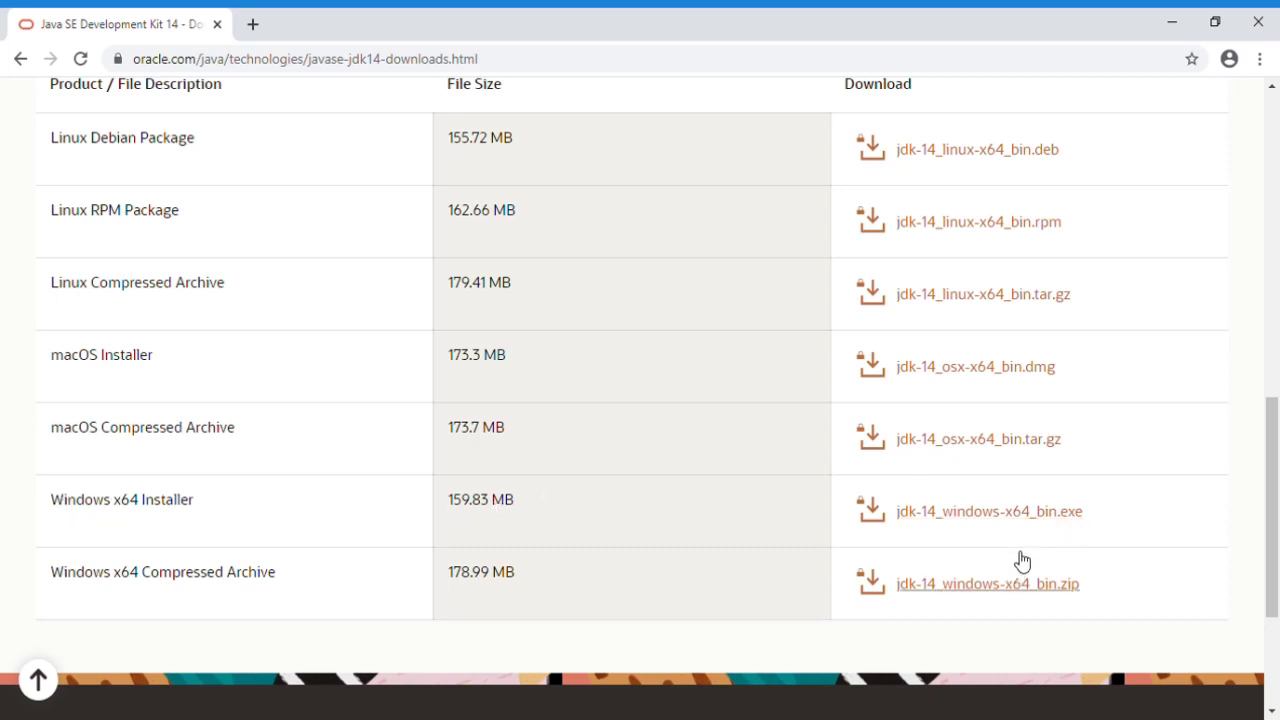
{"action": "left_click", "coordinate": [1025, 516]}
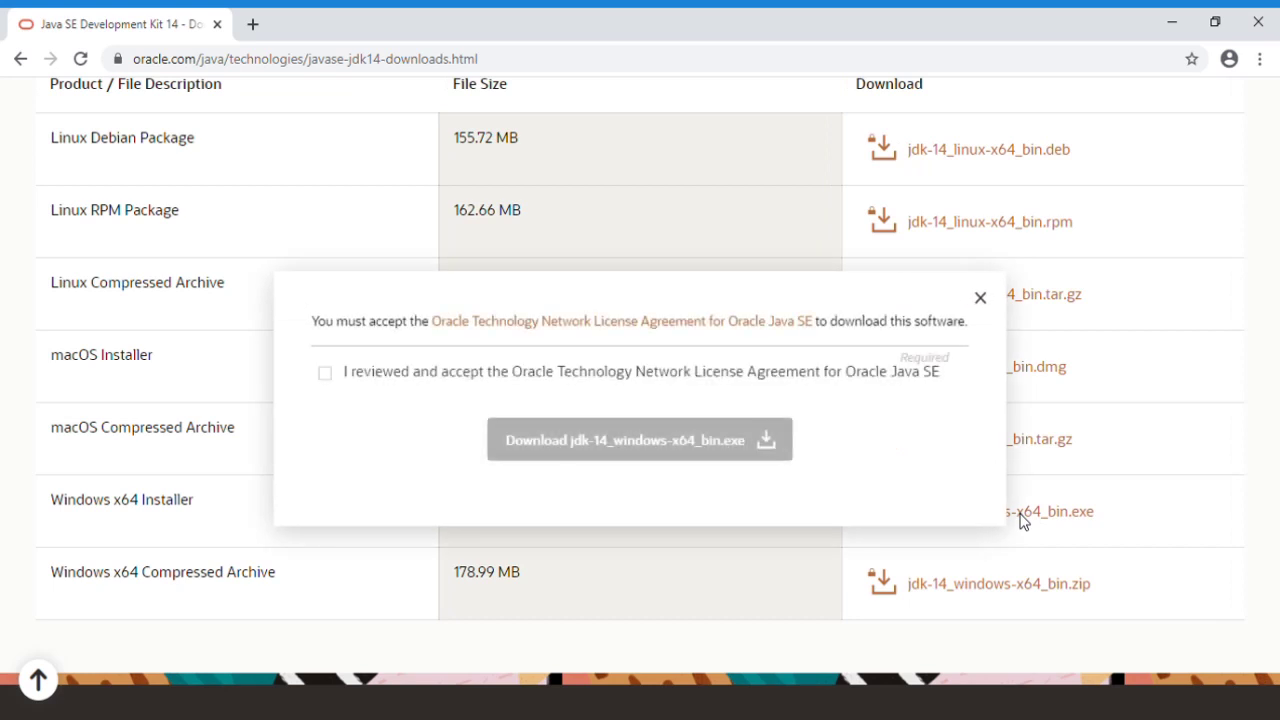
{"action": "left_click", "coordinate": [324, 376]}
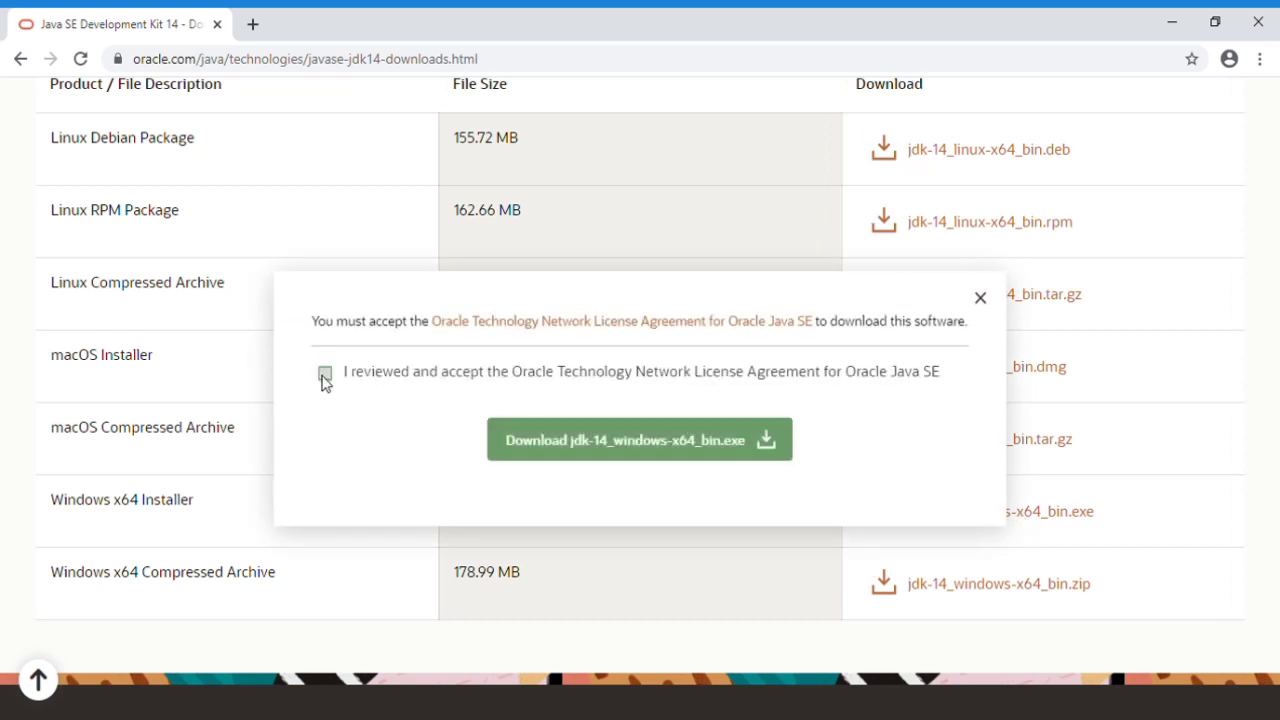
{"action": "left_click", "coordinate": [580, 445]}
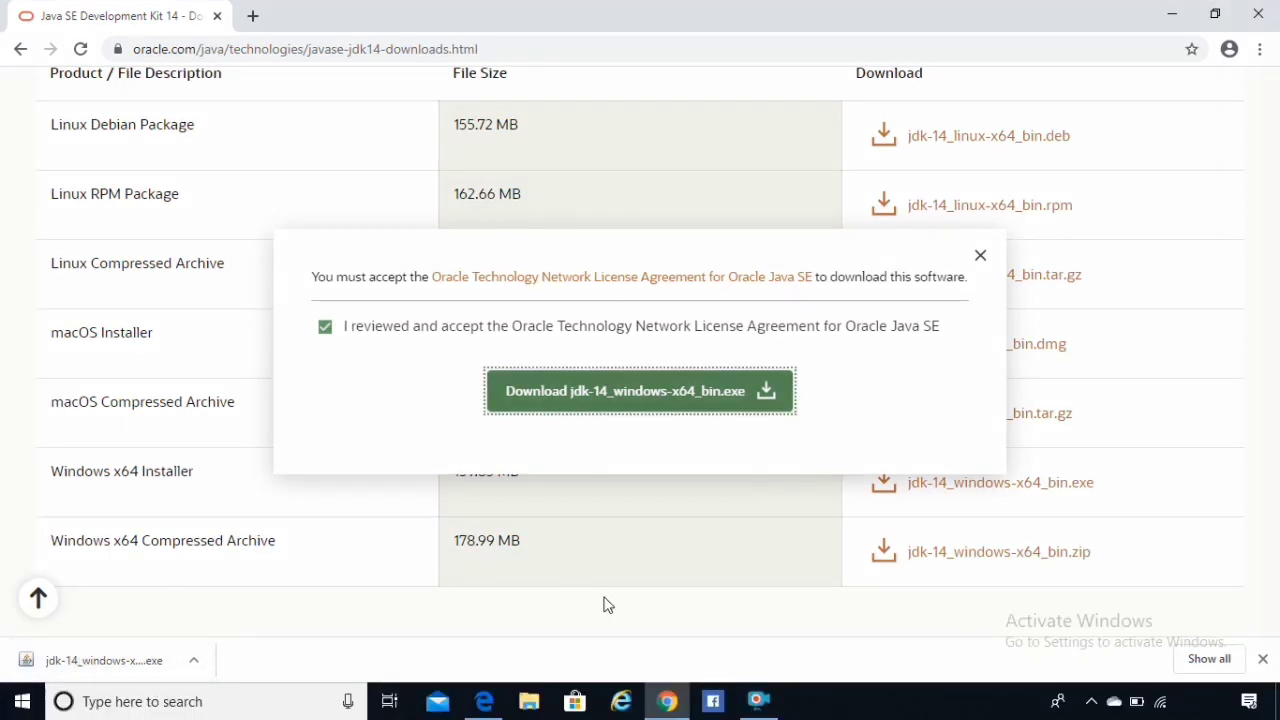
Step: Run the downloaded jdk-14_windows-x64_bin installer from the Downloads folder as administrator
{"action": "left_click", "coordinate": [529, 701]}
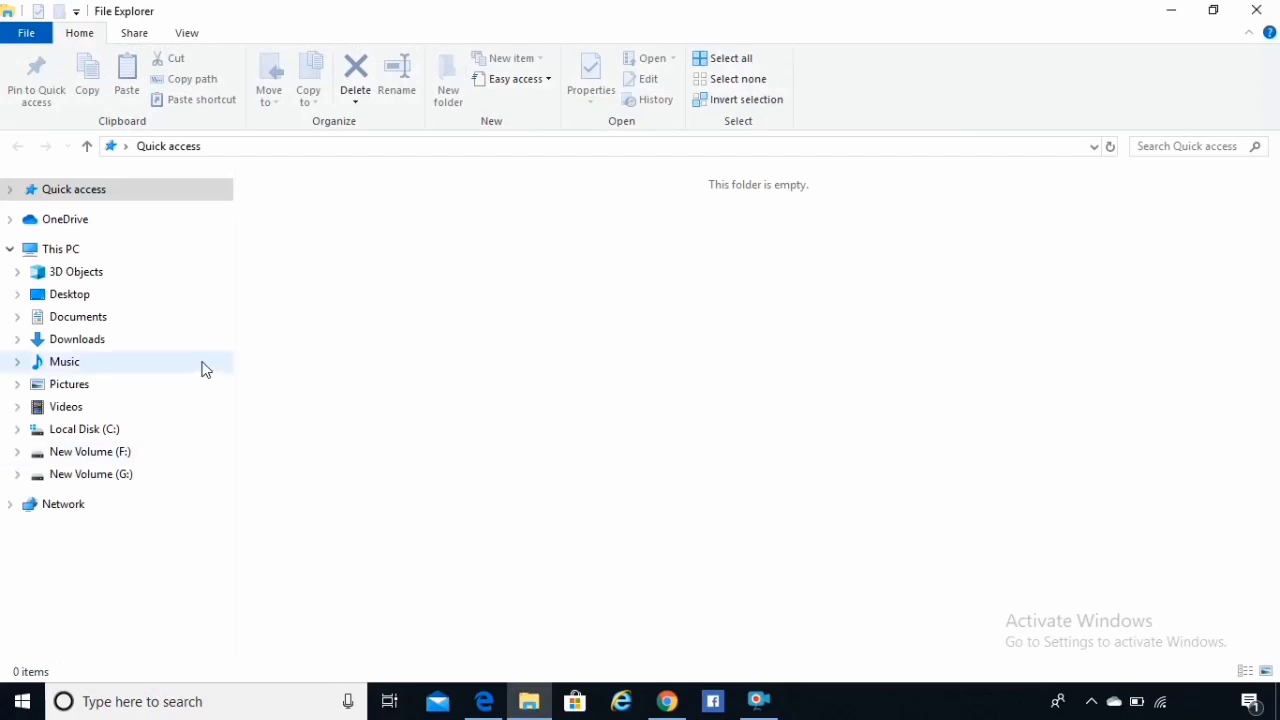
{"action": "left_click", "coordinate": [194, 346]}
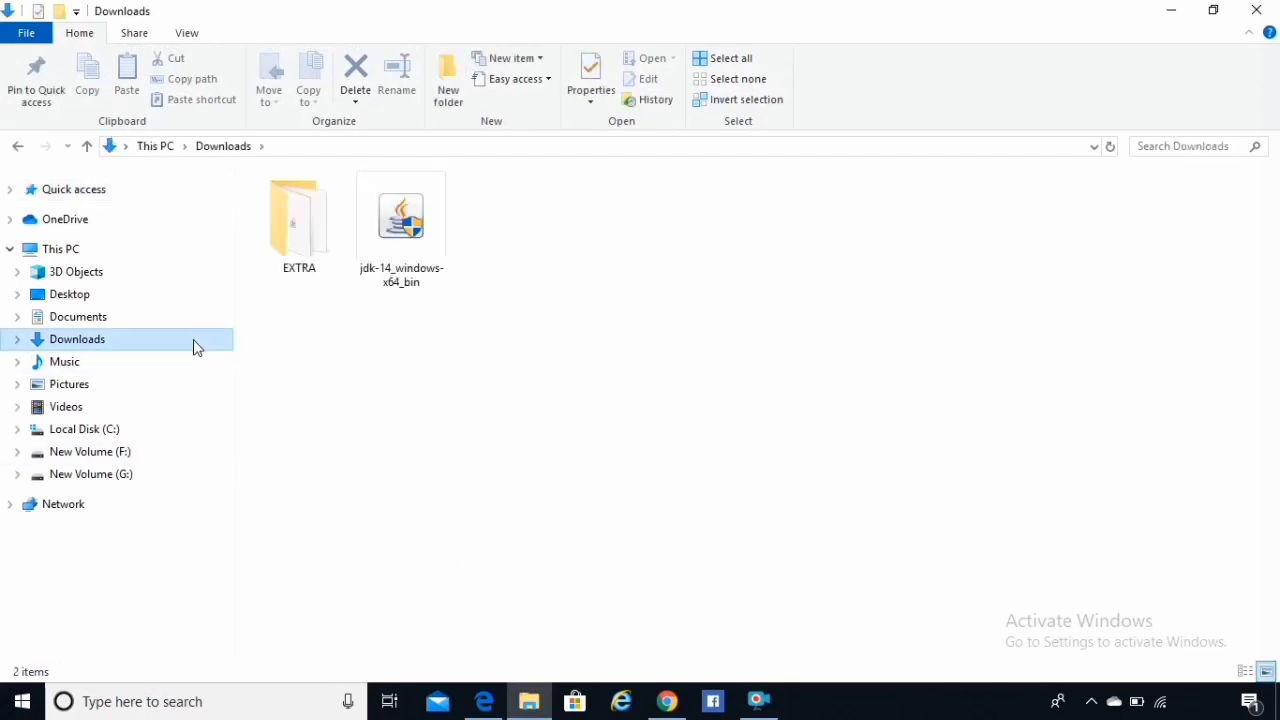
{"action": "left_click", "coordinate": [405, 272]}
{"action": "right_click", "coordinate": [405, 270]}
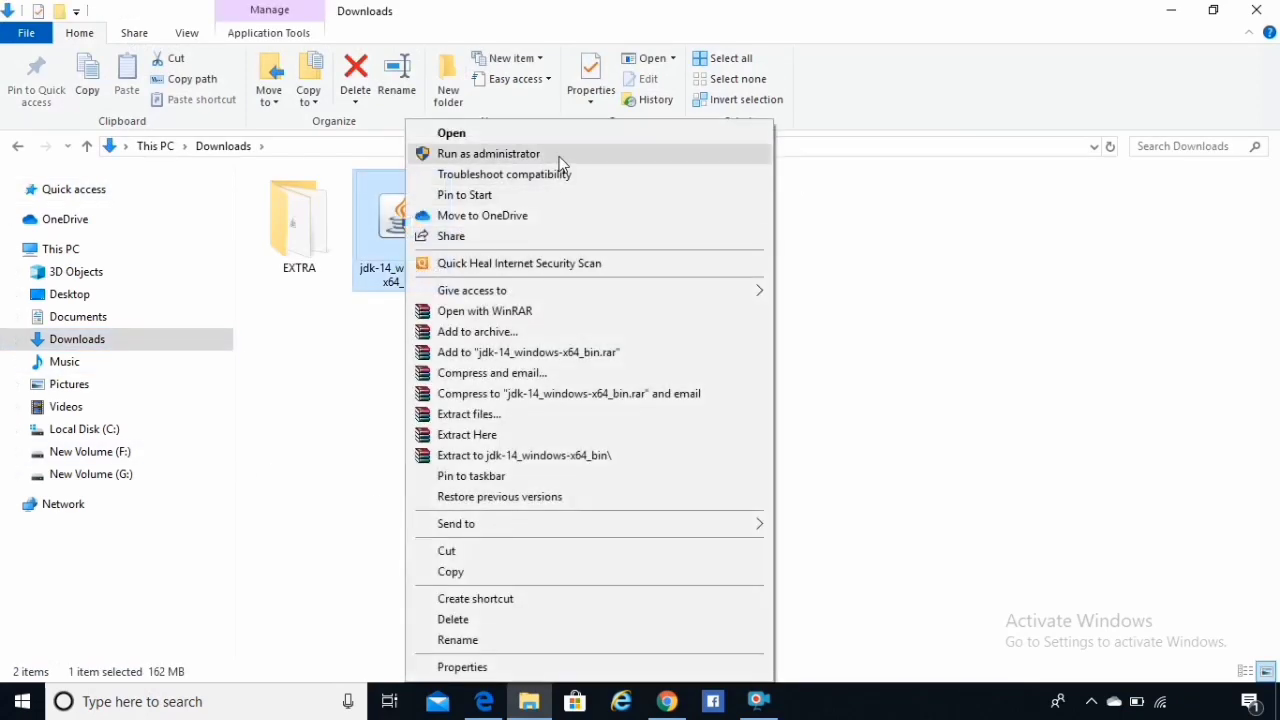
{"action": "left_click", "coordinate": [488, 154]}
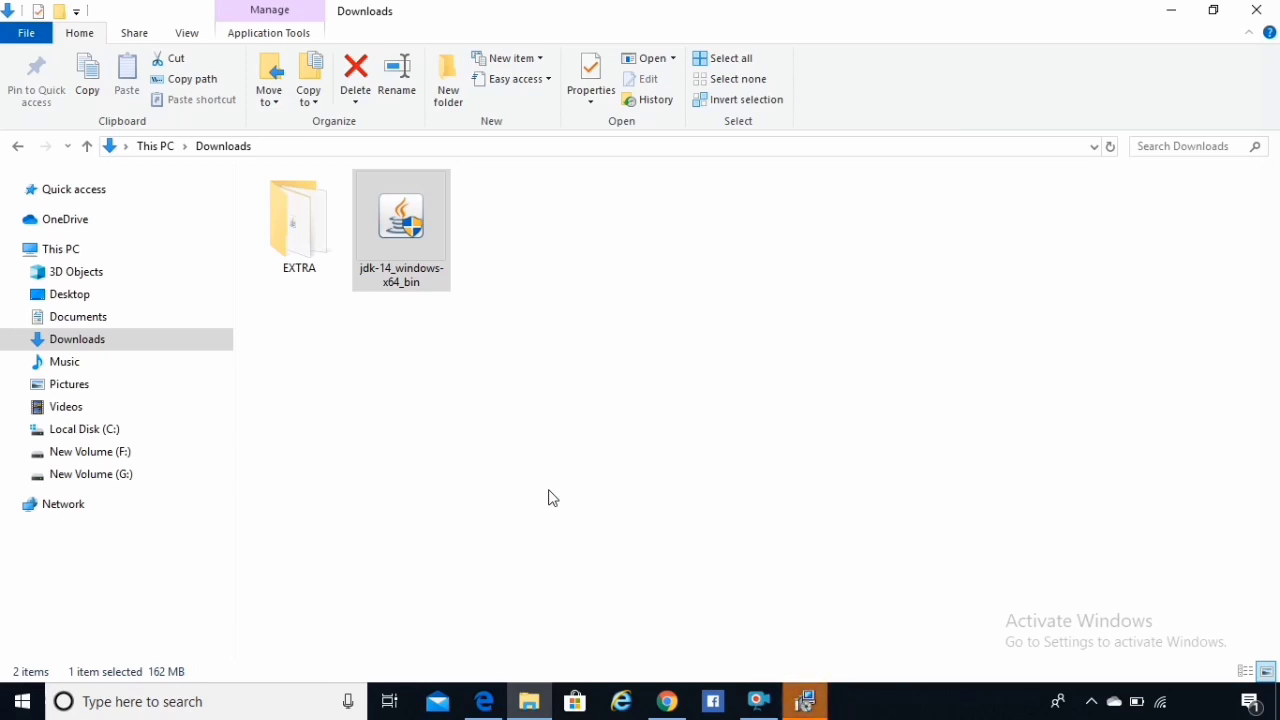
Step: Confirm reinstalling JDK 14 and install it to the default C:\Program Files\Java\jdk-14\ folder
{"action": "left_click", "coordinate": [792, 702]}
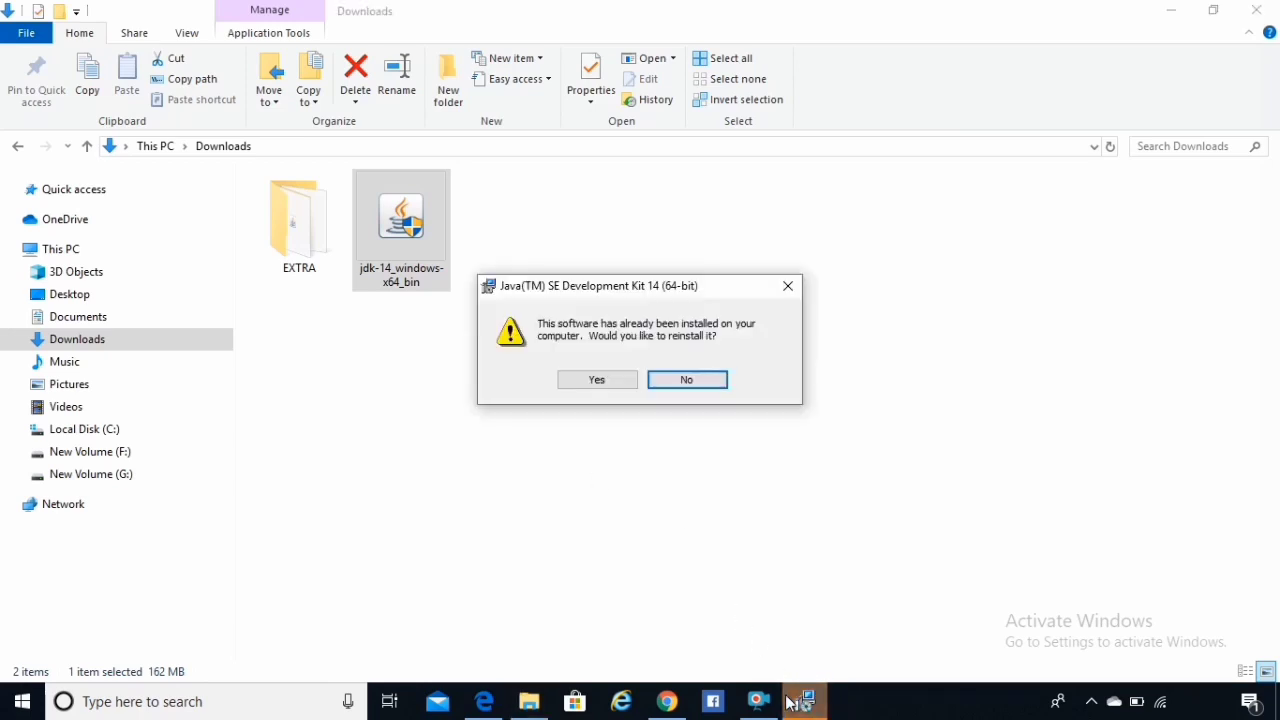
{"action": "left_click", "coordinate": [600, 385]}
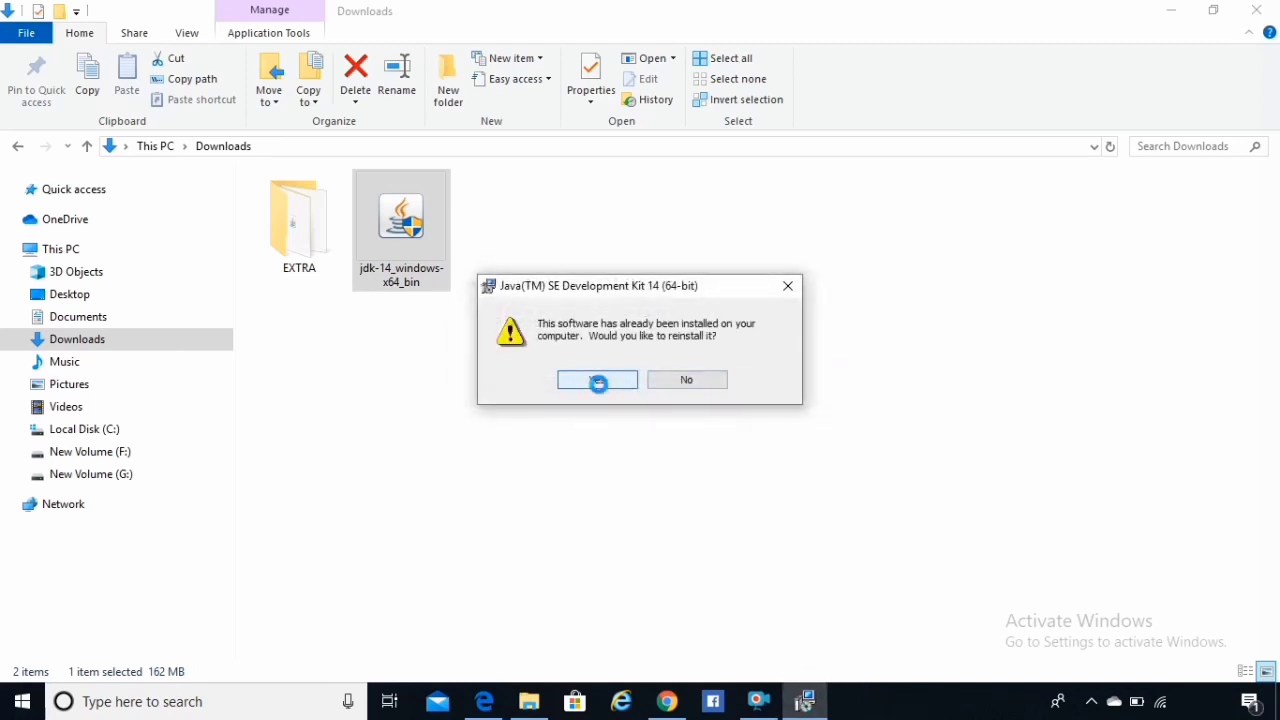
{"action": "left_click", "coordinate": [597, 381]}
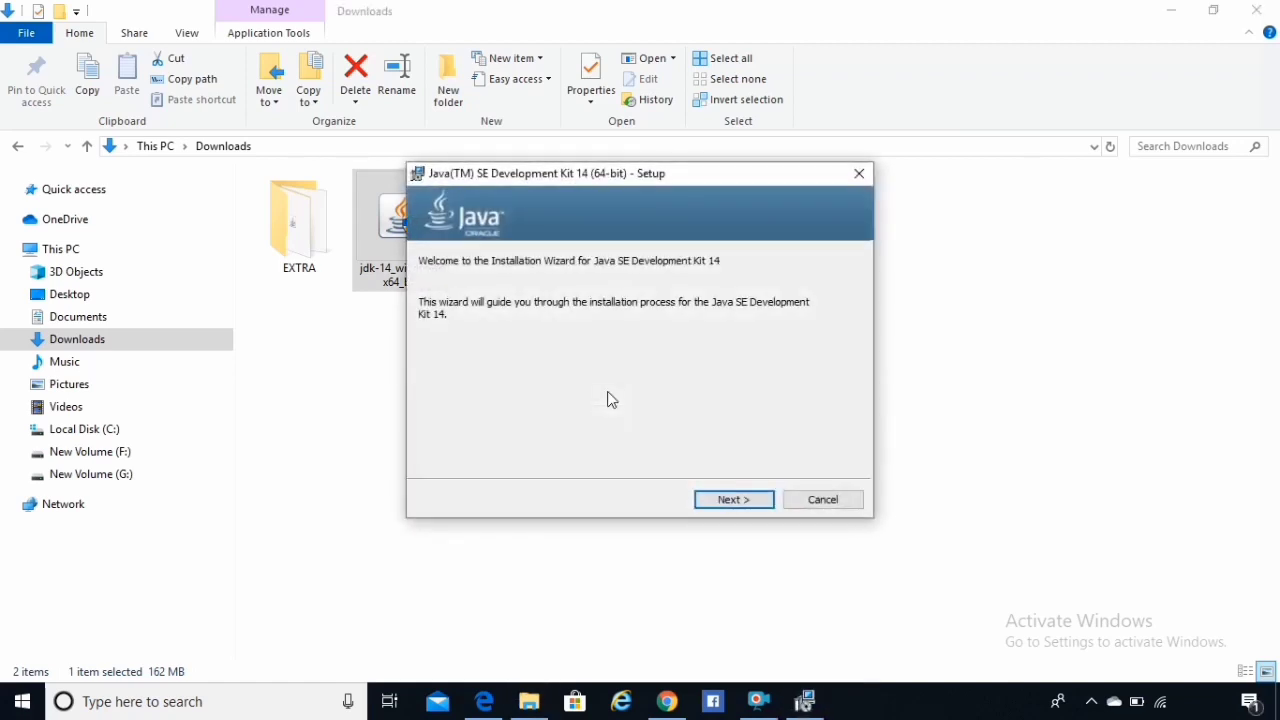
{"action": "left_click", "coordinate": [736, 502]}
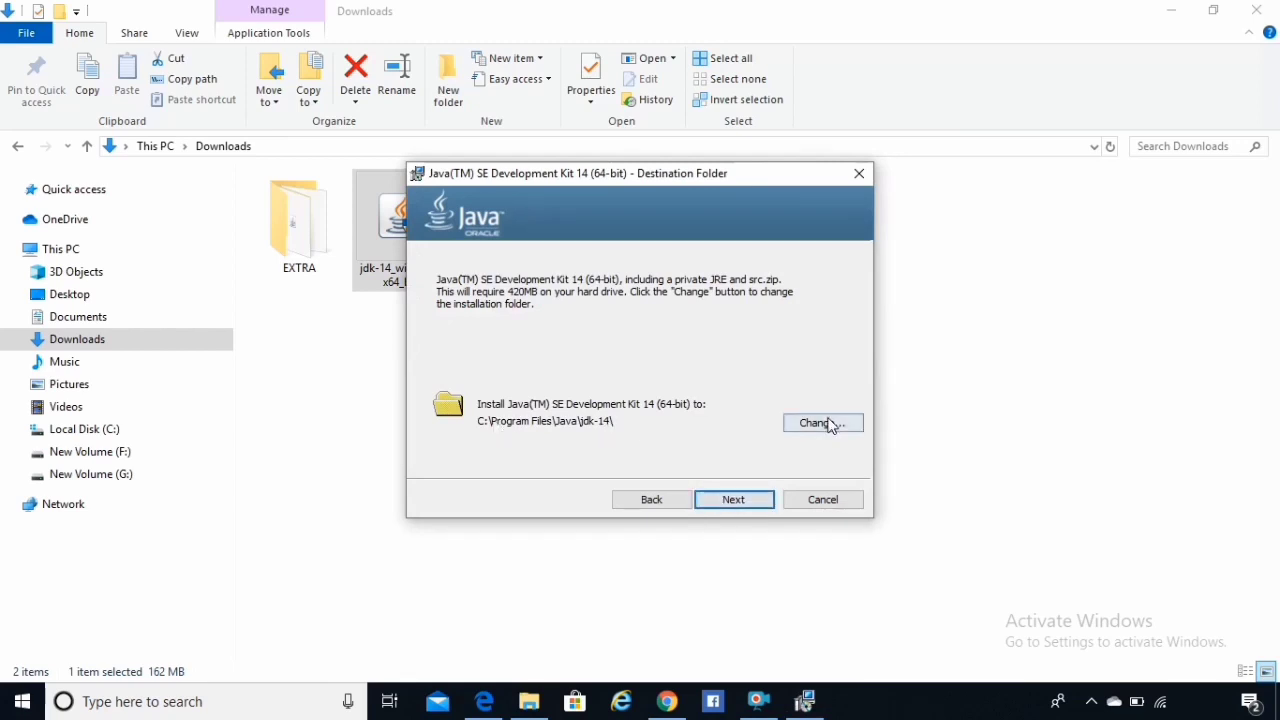
{"action": "left_click", "coordinate": [738, 500]}
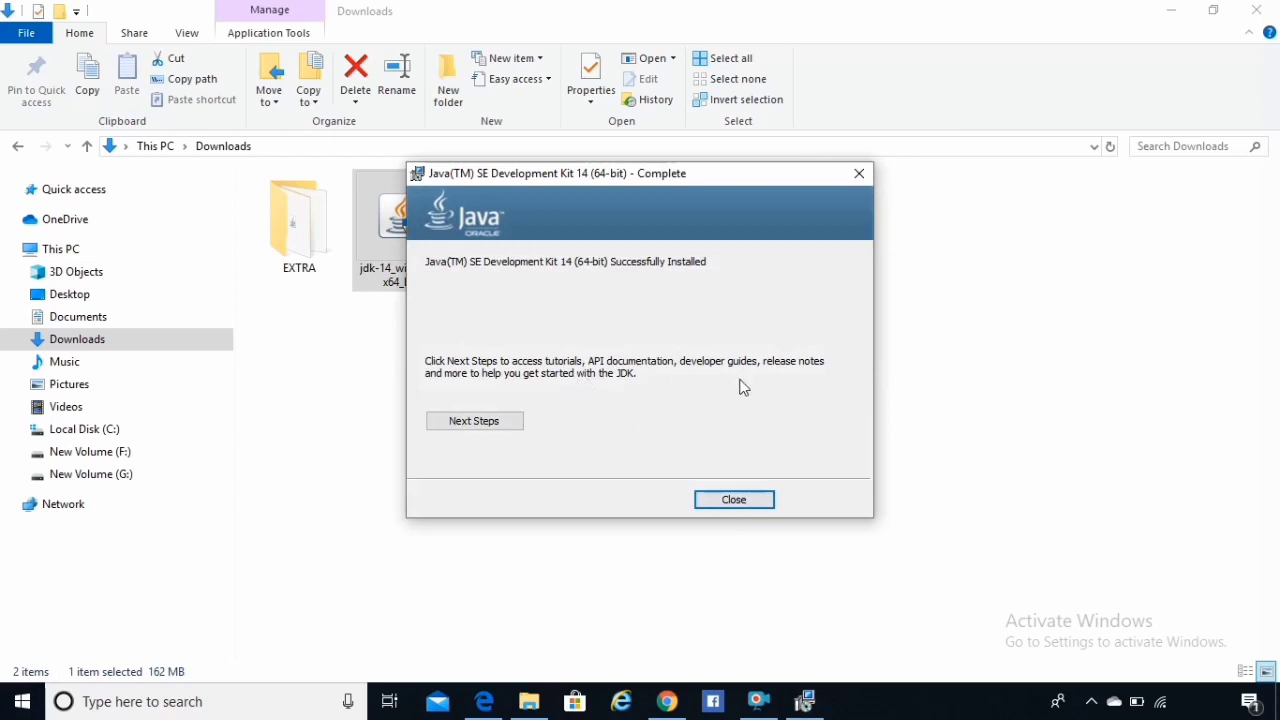
Step: Close the installer, open Command Prompt and run javac -version, which is not recognized
{"action": "left_click", "coordinate": [718, 505]}
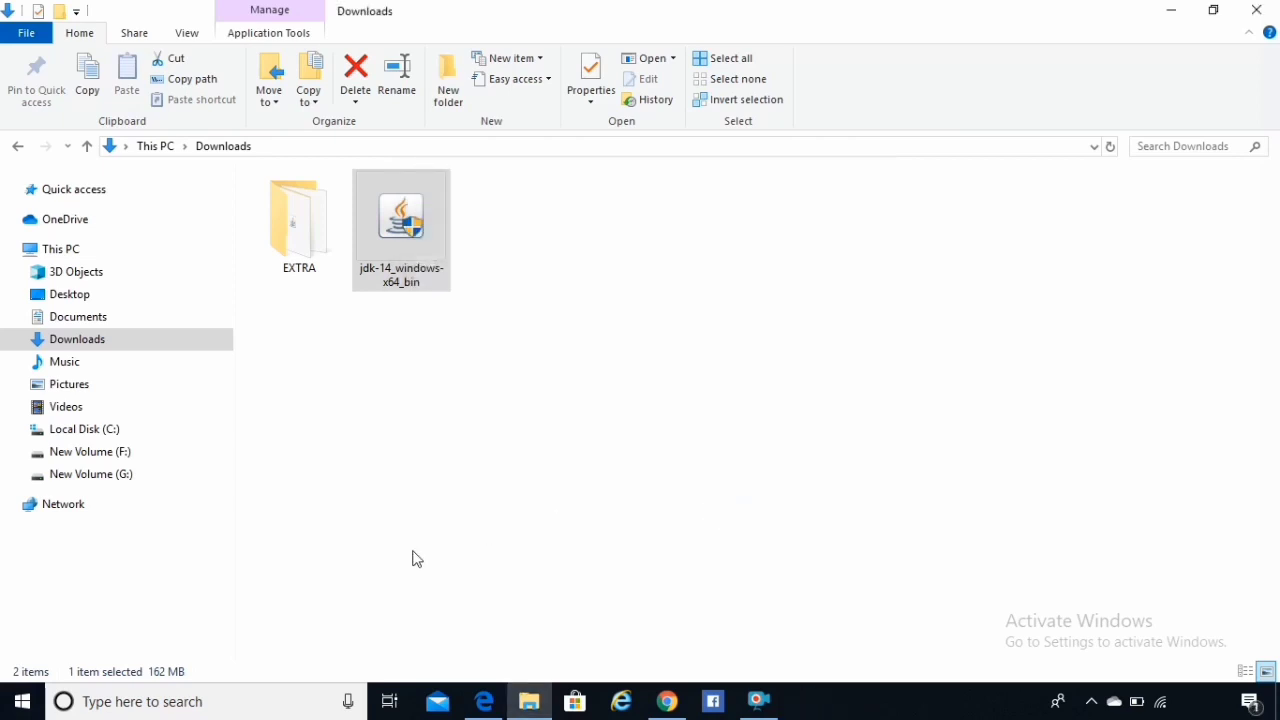
{"action": "left_click", "coordinate": [278, 700]}
{"action": "type", "text": "cmd"}
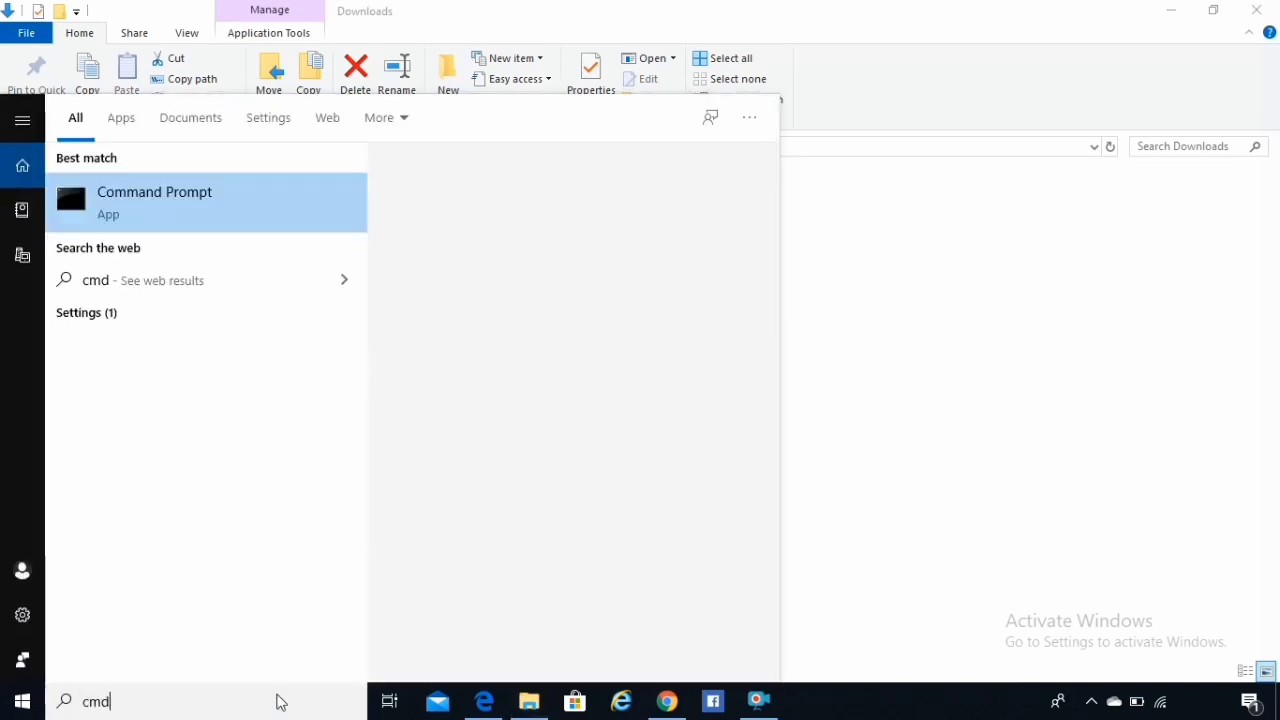
{"action": "key", "text": "Return"}
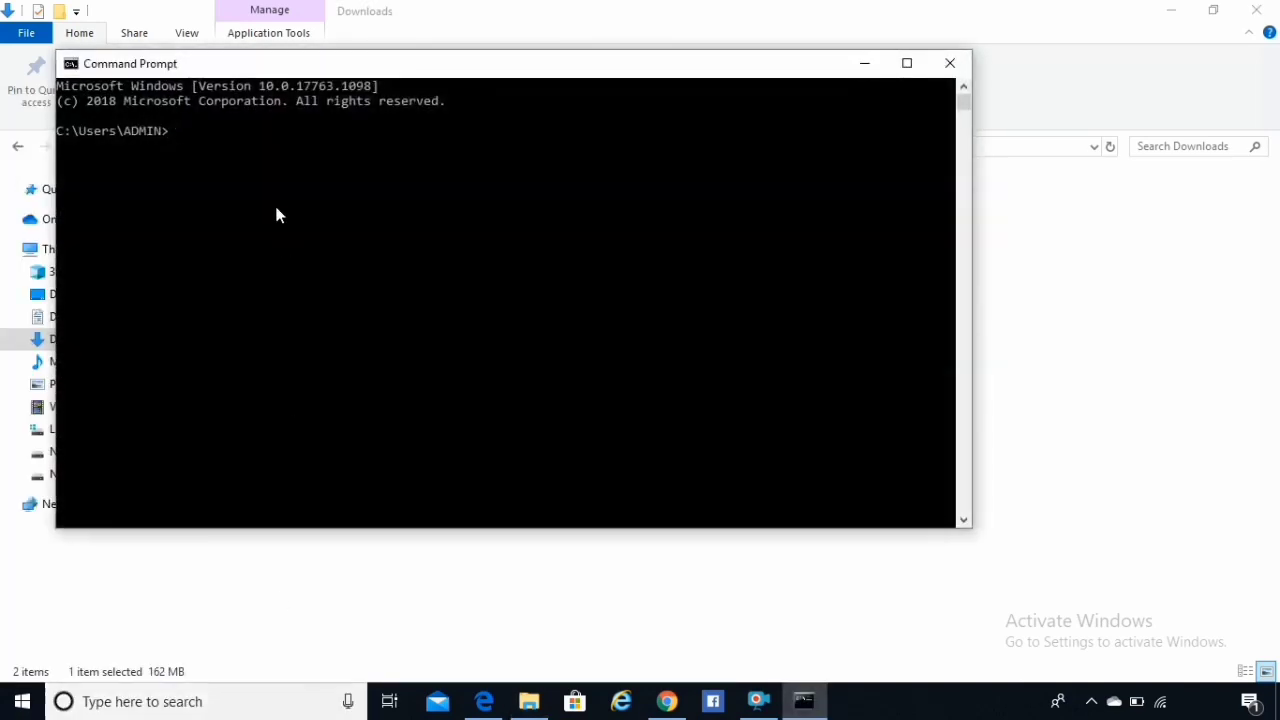
{"action": "type", "text": "javac -version"}
{"action": "key", "text": "Return"}
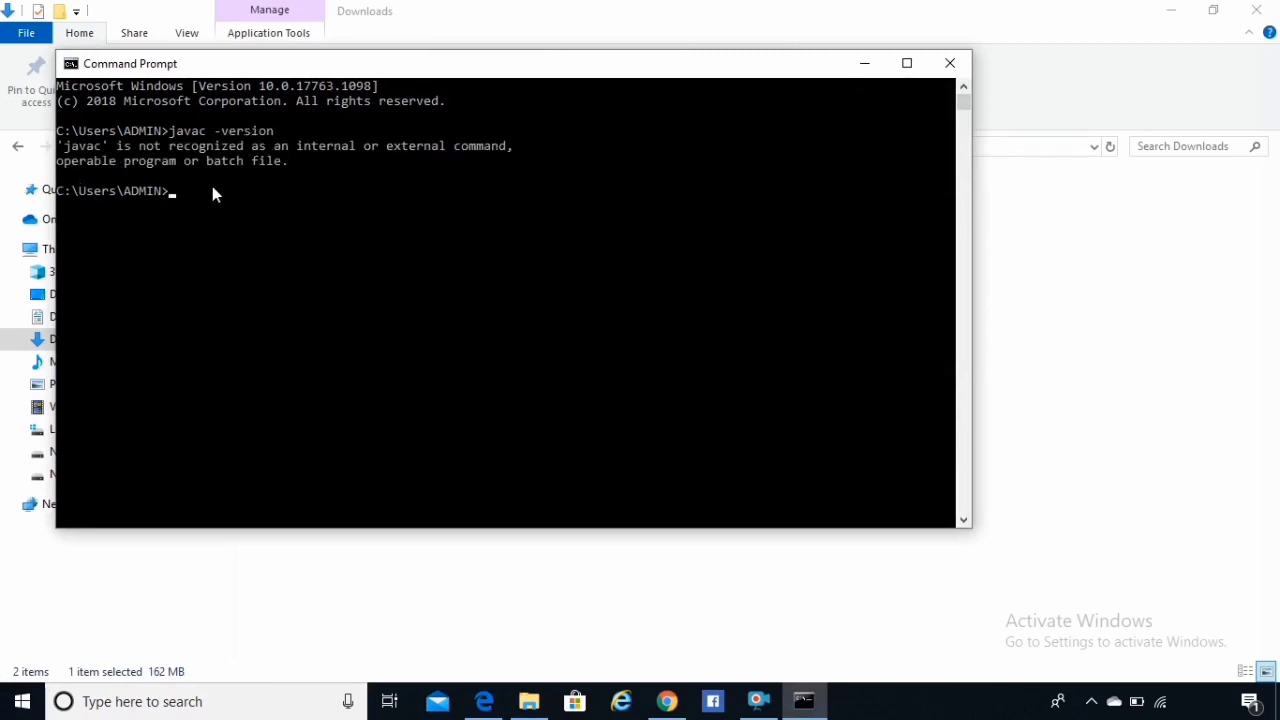
{"action": "left_click", "coordinate": [191, 700]}
Step: Open the Environment Variables window through a Settings search for 'envir'
{"action": "type", "text": "set"}
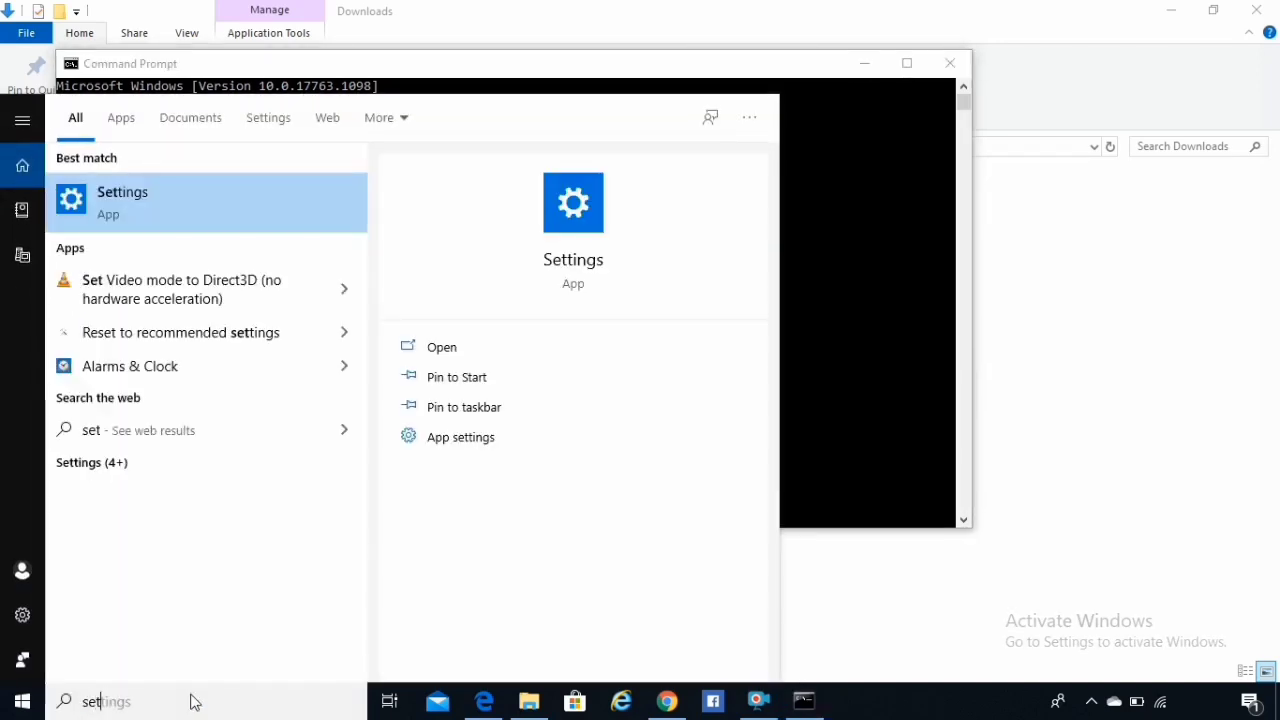
{"action": "key", "text": "Return"}
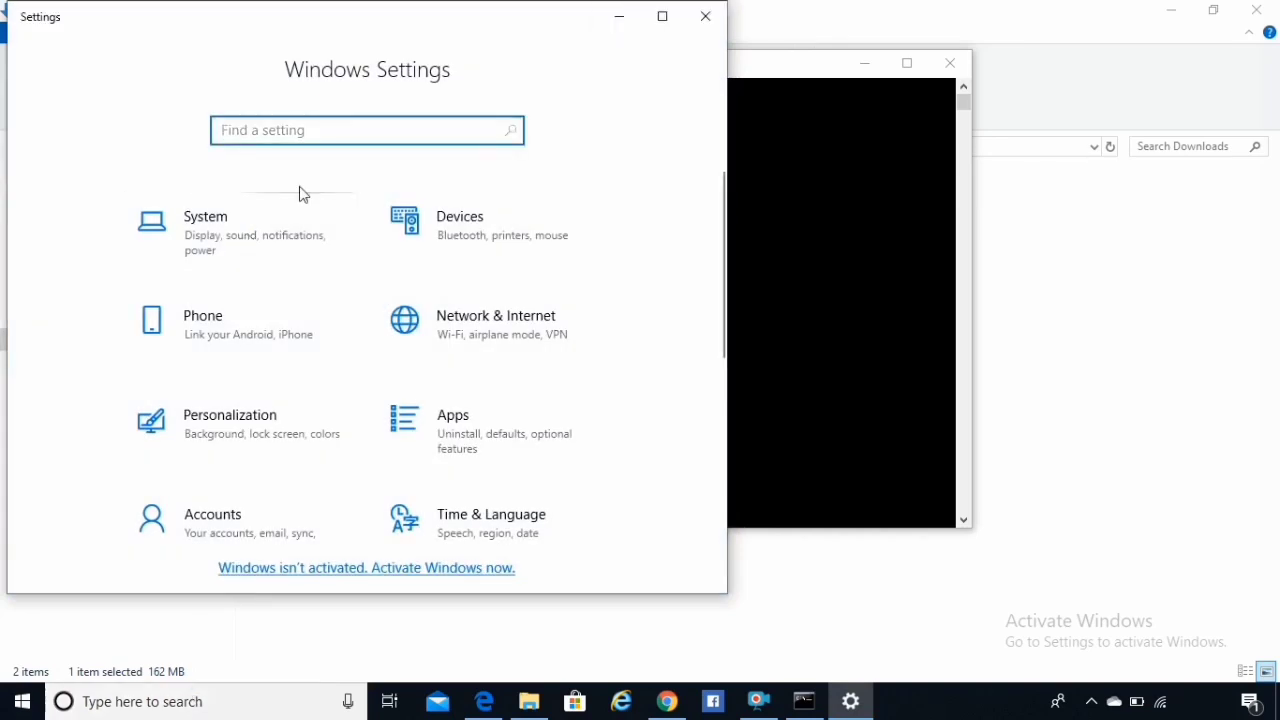
{"action": "type", "text": "envir"}
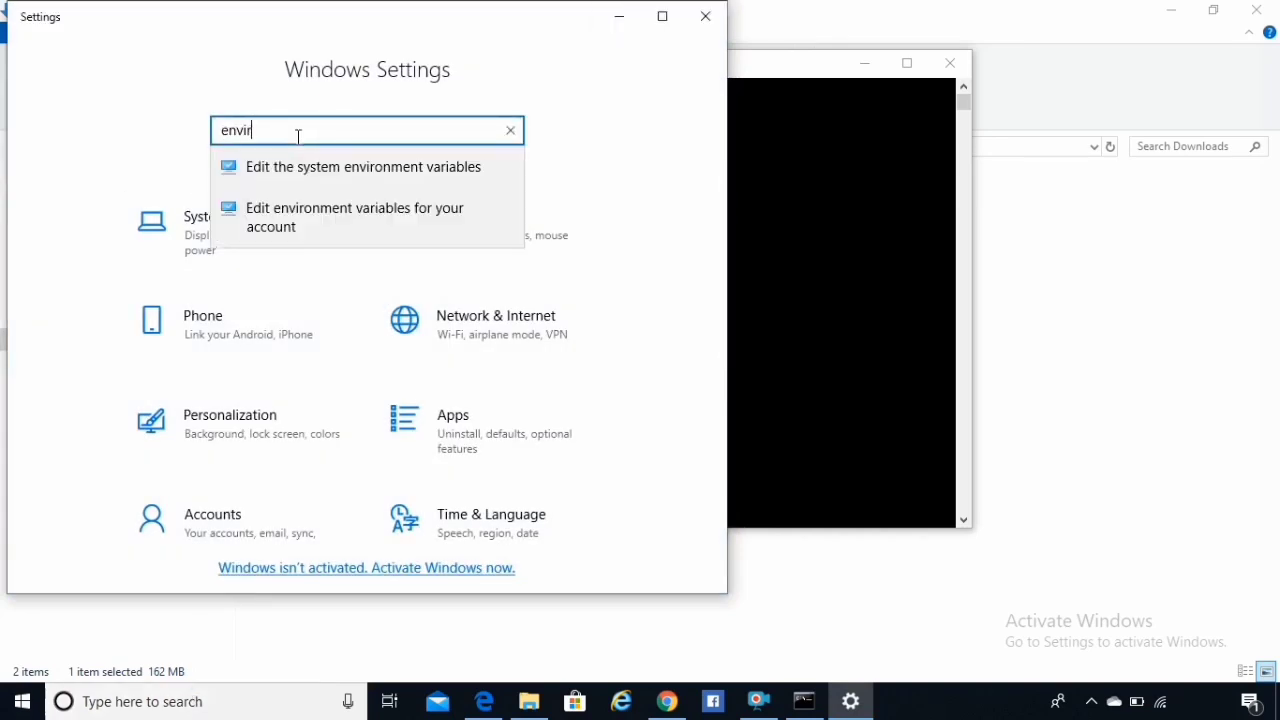
{"action": "left_click", "coordinate": [443, 166]}
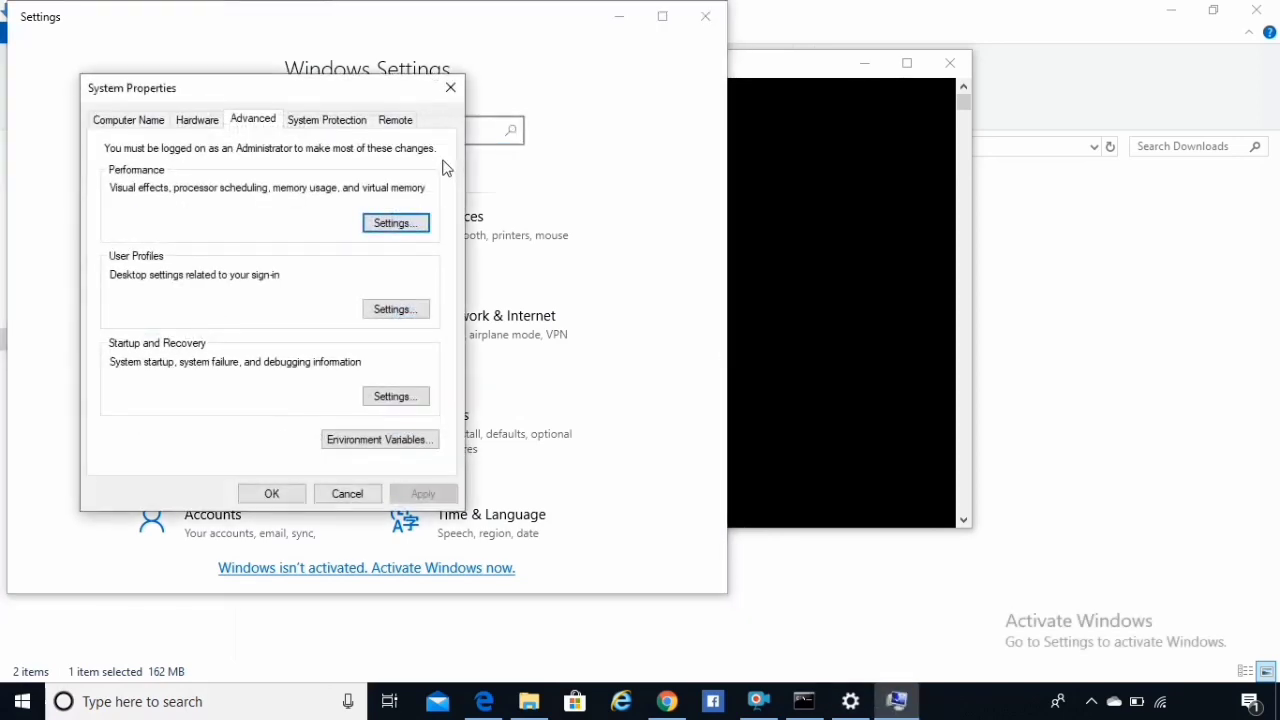
{"action": "left_click", "coordinate": [350, 441]}
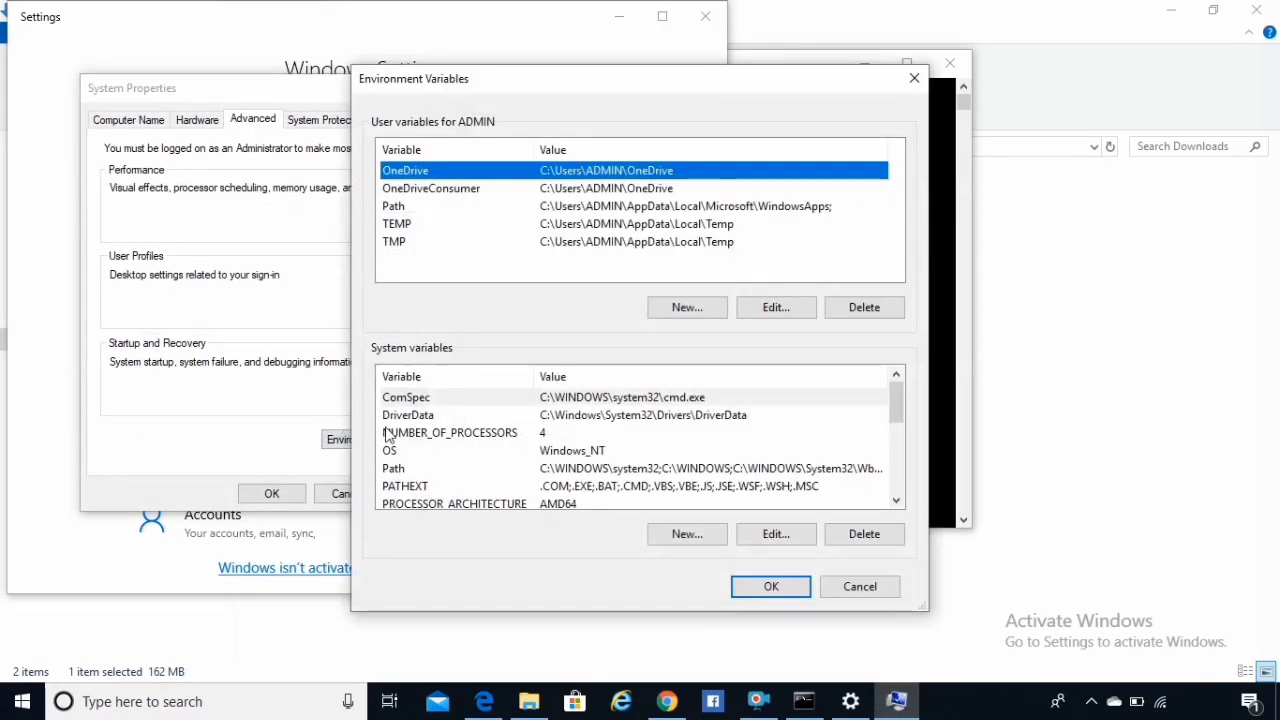
Step: Open the system Path variable for editing and switch back to File Explorer
{"action": "double_click", "coordinate": [583, 468]}
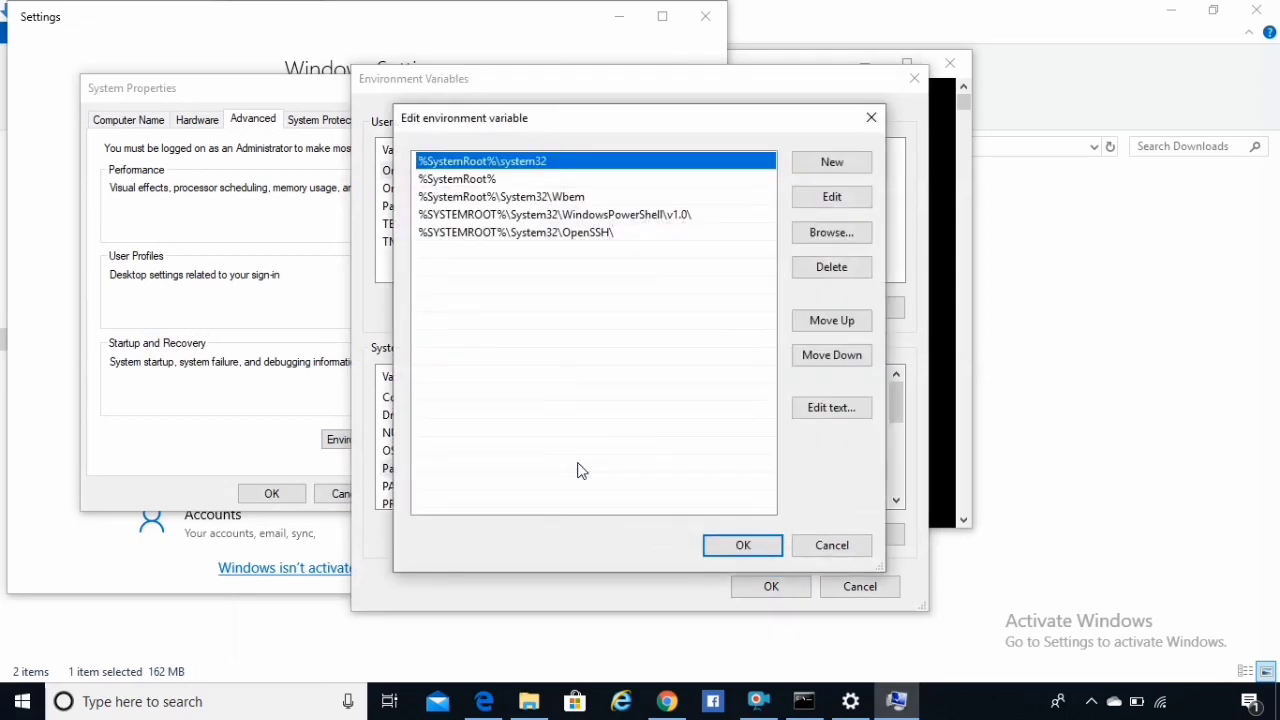
{"action": "left_click", "coordinate": [500, 257]}
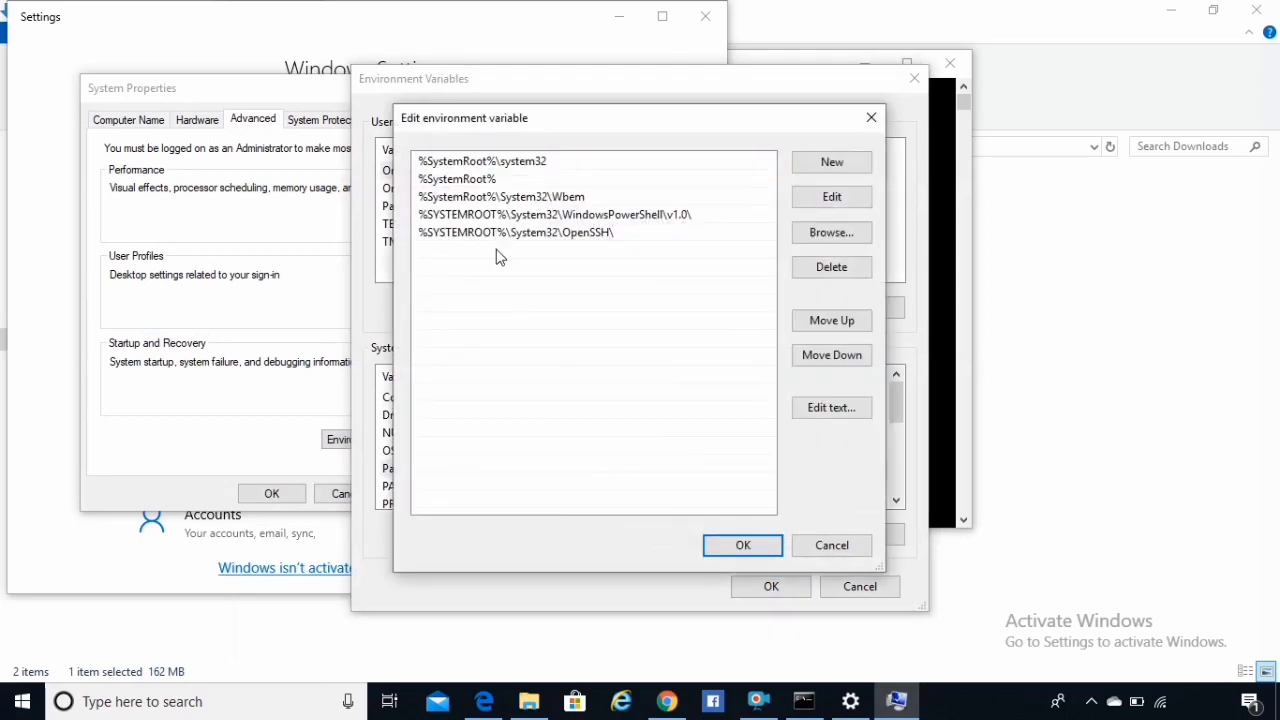
{"action": "left_click", "coordinate": [1117, 270]}
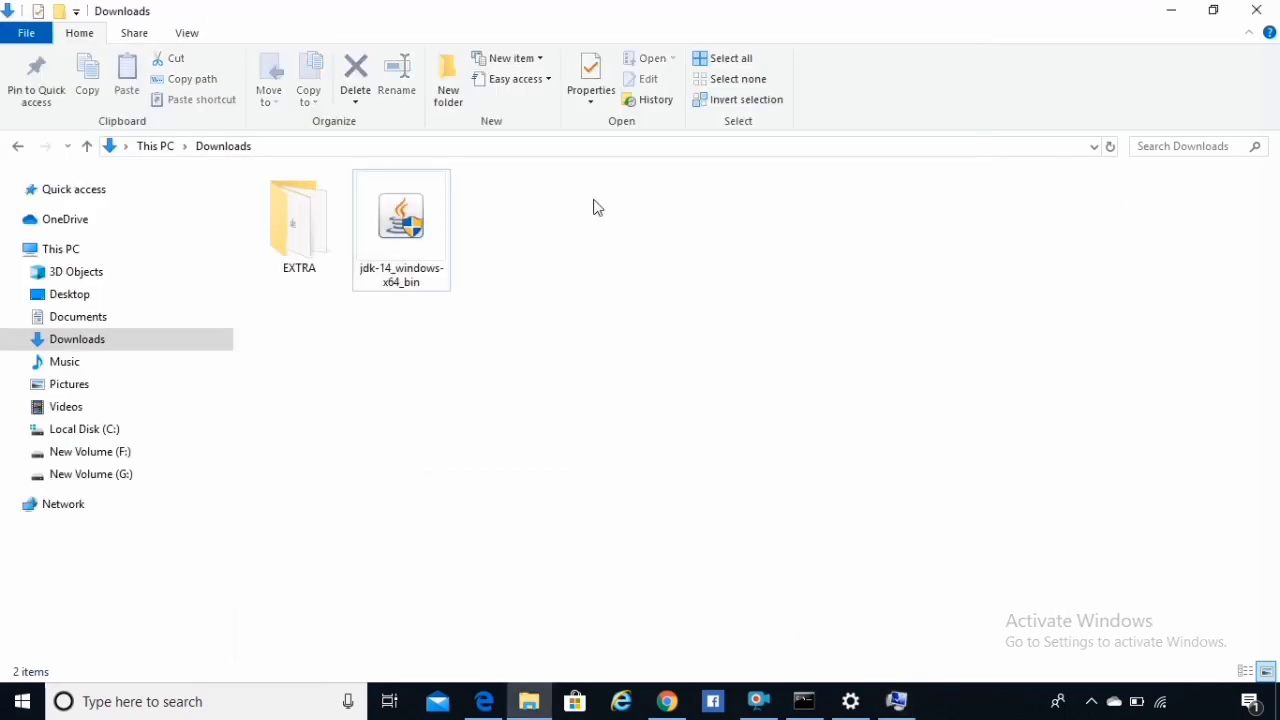
Step: Browse to C:\Program Files\Java\jdk-14\bin, copy its path and return to the Path dialog
{"action": "left_click", "coordinate": [146, 432]}
{"action": "left_click", "coordinate": [798, 245]}
{"action": "double_click", "coordinate": [798, 245]}
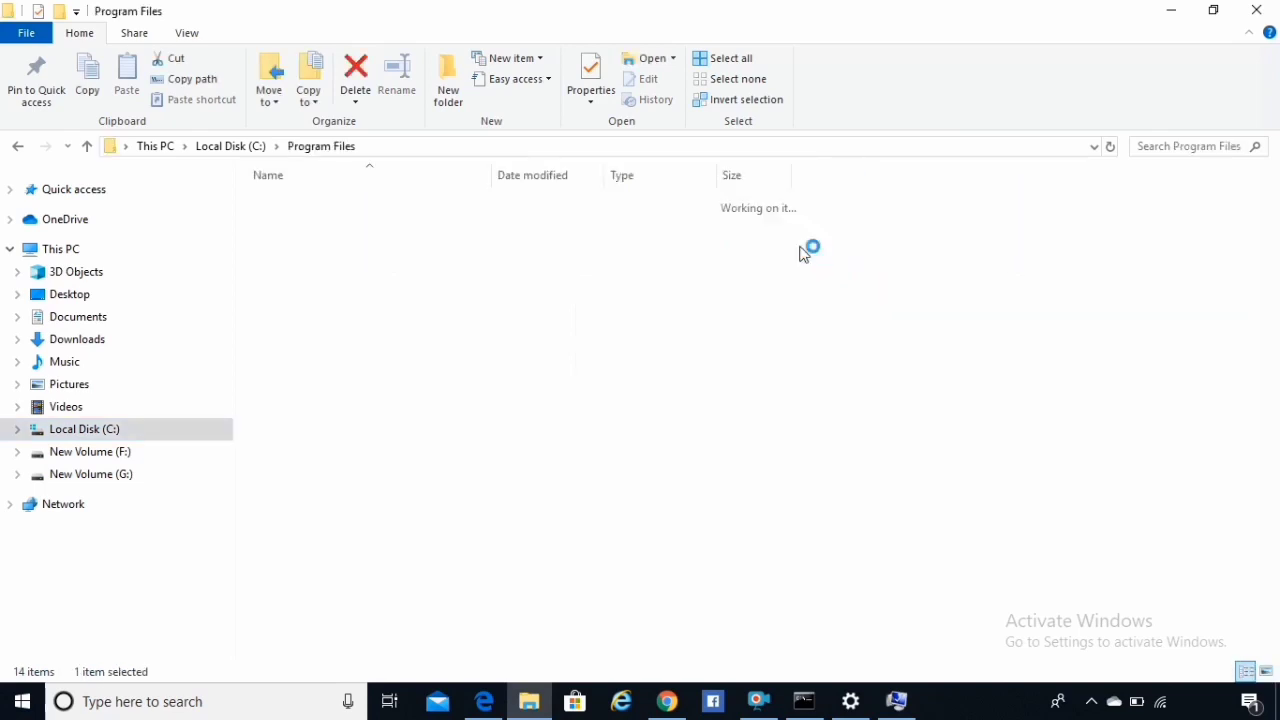
{"action": "double_click", "coordinate": [532, 266]}
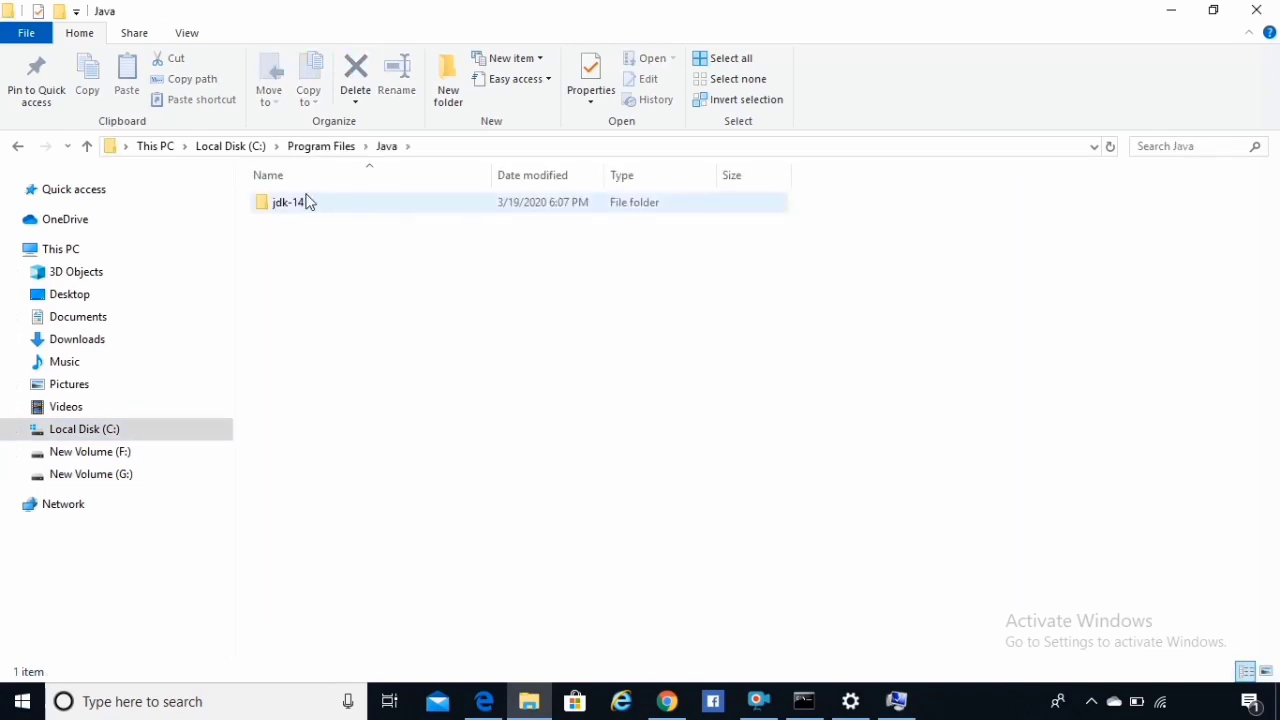
{"action": "double_click", "coordinate": [306, 201]}
{"action": "double_click", "coordinate": [306, 203]}
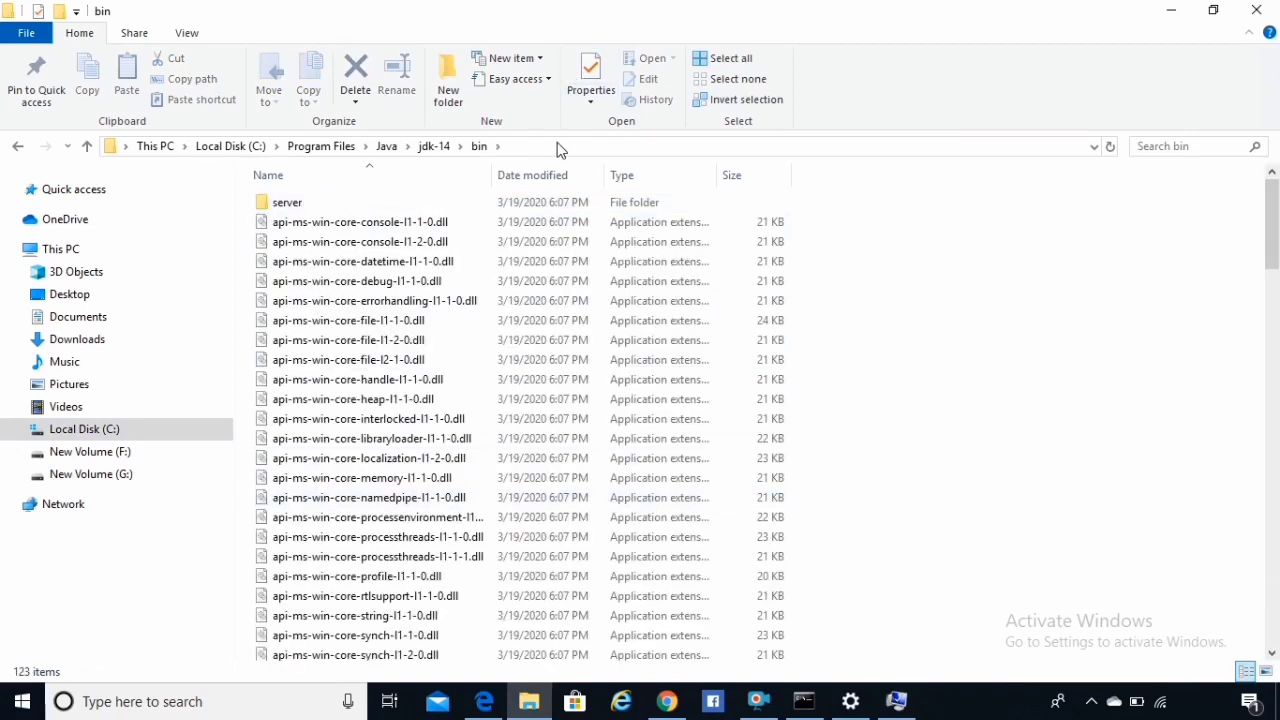
{"action": "left_click", "coordinate": [558, 146]}
{"action": "key", "text": "ctrl+c"}
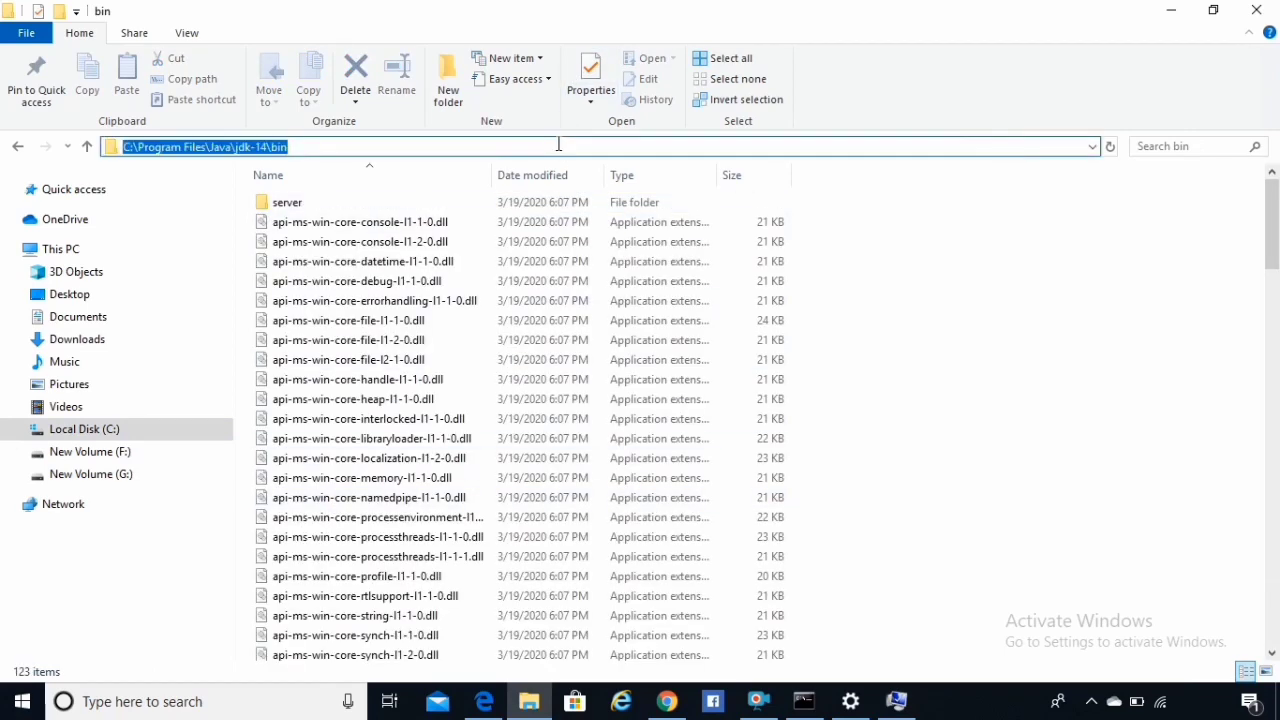
{"action": "left_click", "coordinate": [893, 707]}
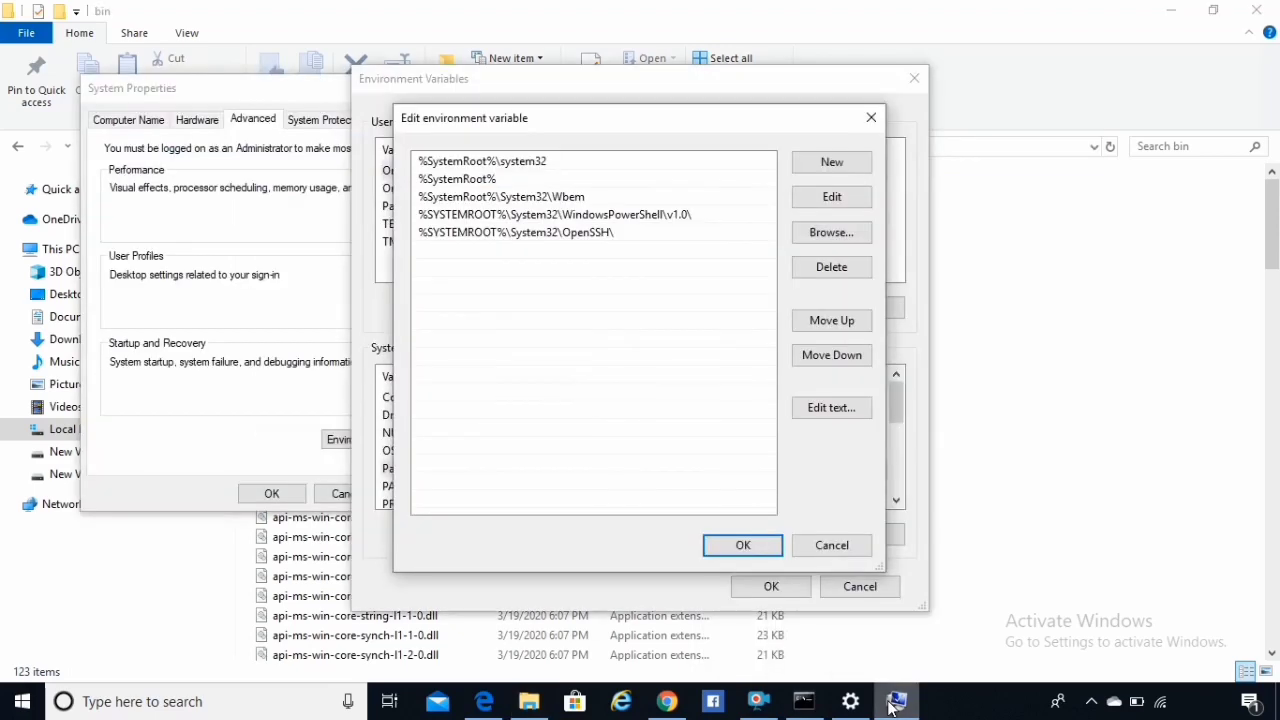
Step: Add C:\Program Files\Java\jdk-14\bin as a new Path entry and OK all three dialogs
{"action": "left_click", "coordinate": [858, 167]}
{"action": "key", "text": "ctrl+v"}
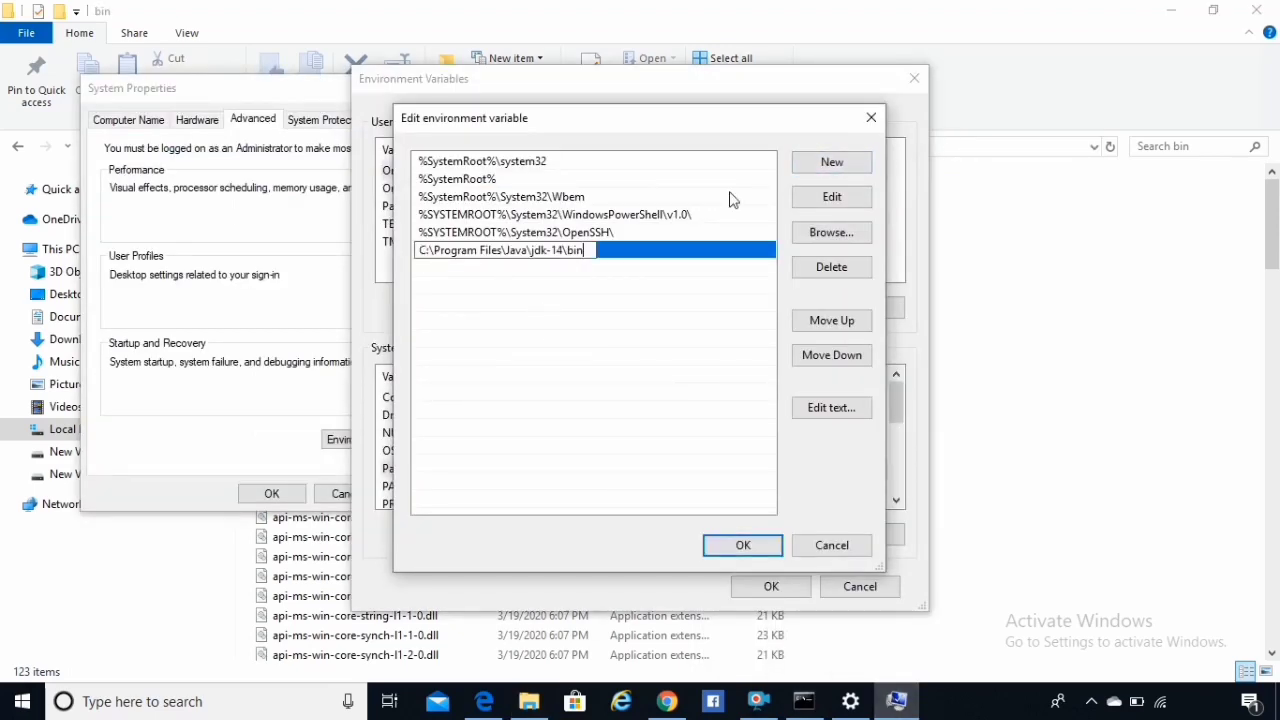
{"action": "left_click", "coordinate": [724, 552]}
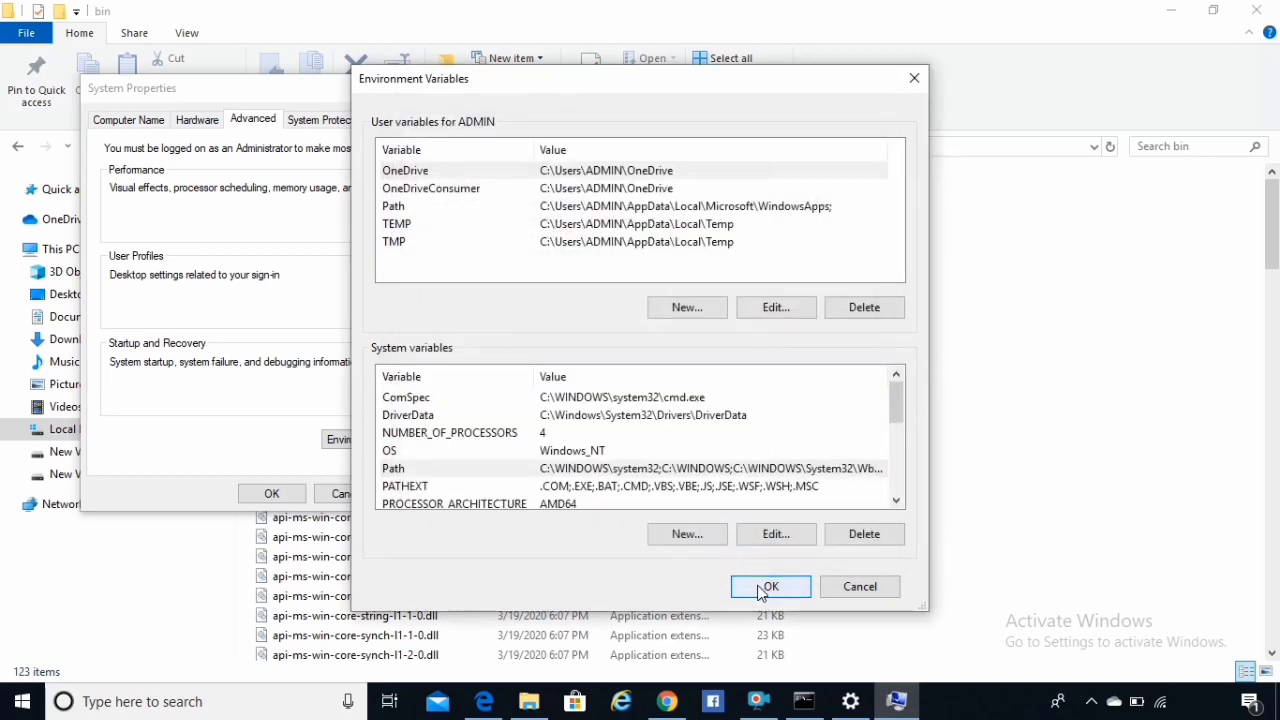
{"action": "left_click", "coordinate": [766, 586]}
{"action": "left_click", "coordinate": [262, 494]}
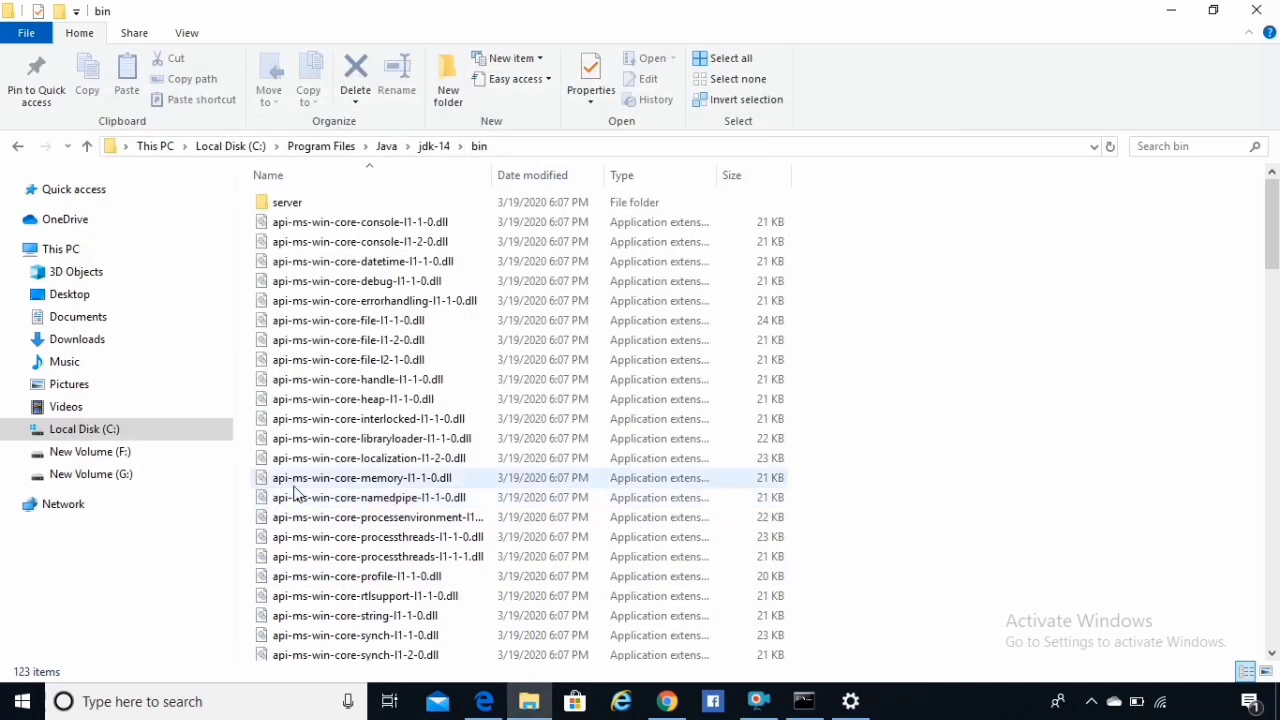
Step: Replace the old Command Prompt with a new one and run javac -version, which reports javac 14
{"action": "mouse_move", "coordinate": [804, 701]}
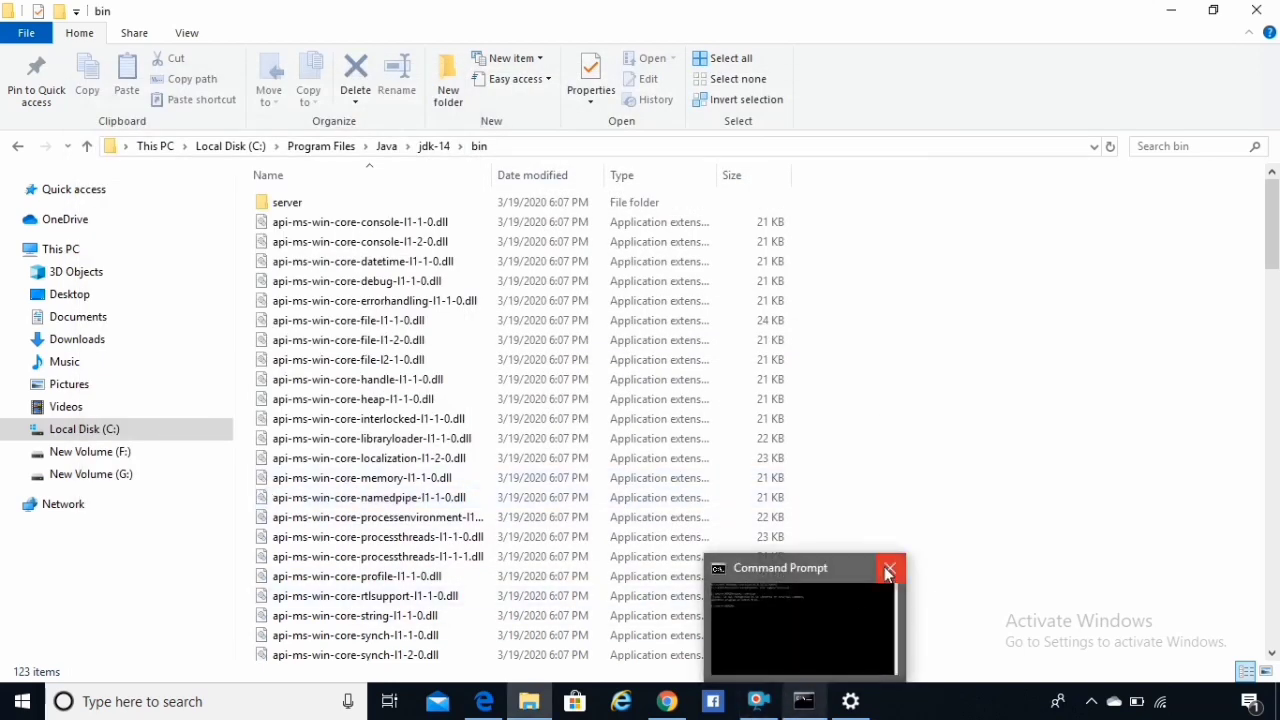
{"action": "left_click", "coordinate": [887, 568]}
{"action": "left_click", "coordinate": [279, 702]}
{"action": "type", "text": "c"}
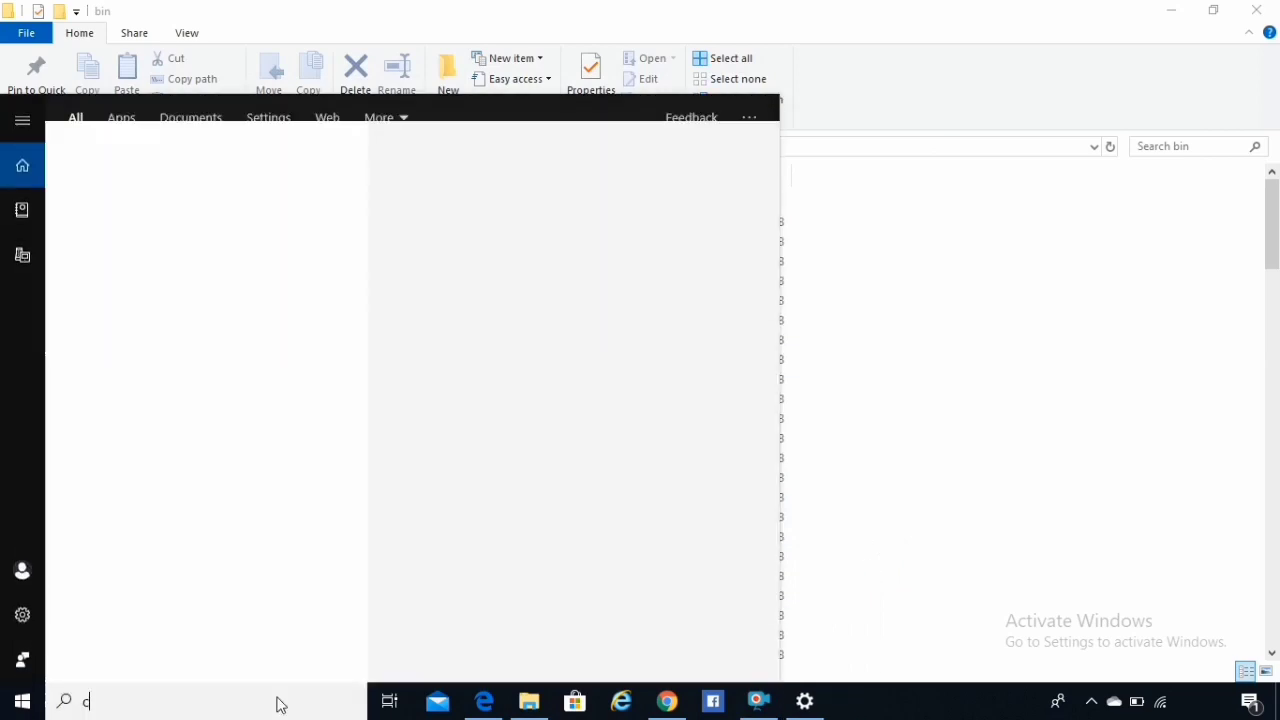
{"action": "type", "text": "md"}
{"action": "key", "text": "Return"}
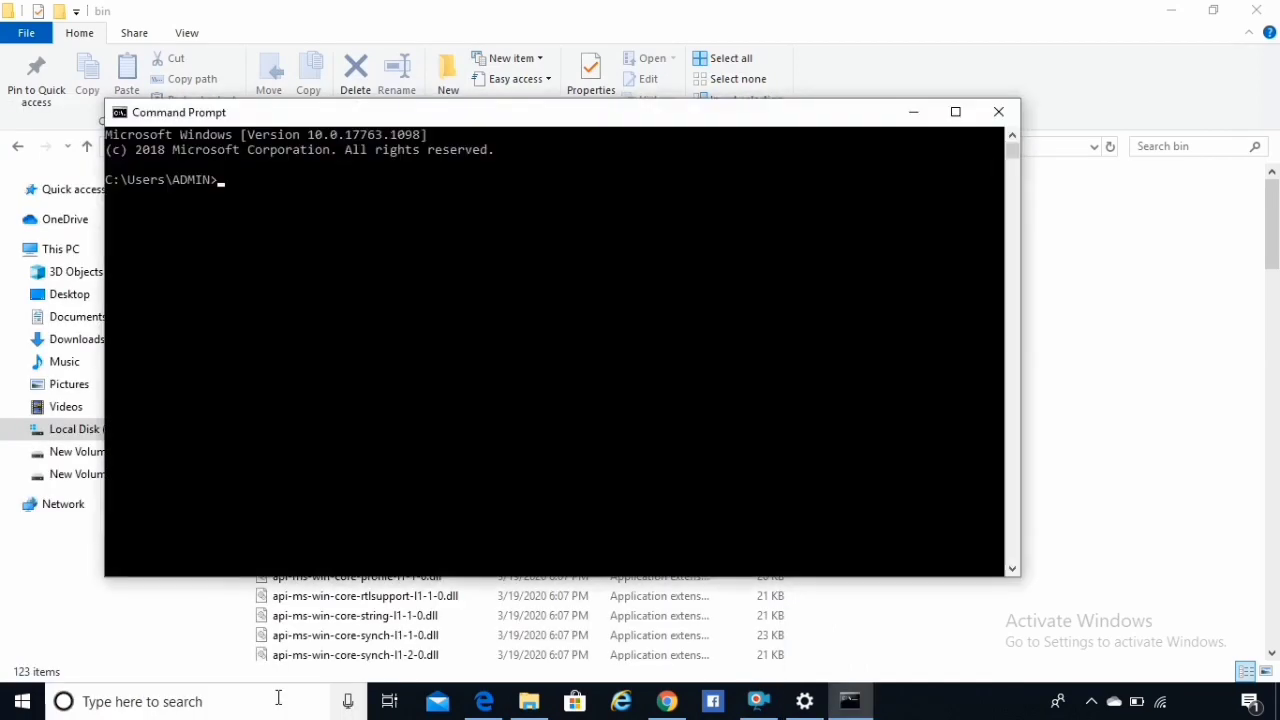
{"action": "type", "text": "javac -version"}
{"action": "key", "text": "Return"}
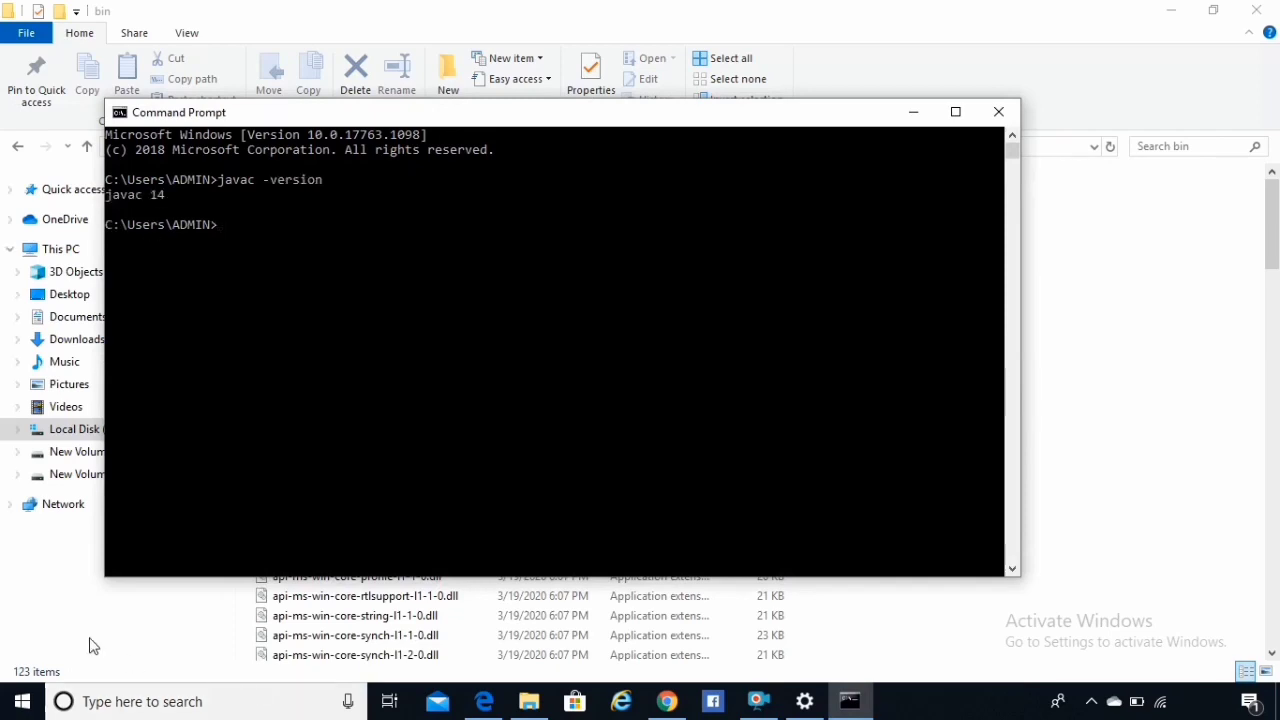
Step: Run javac to list its options, then close Command Prompt, File Explorer and Settings
{"action": "type", "text": "javac"}
{"action": "key", "text": "Return"}
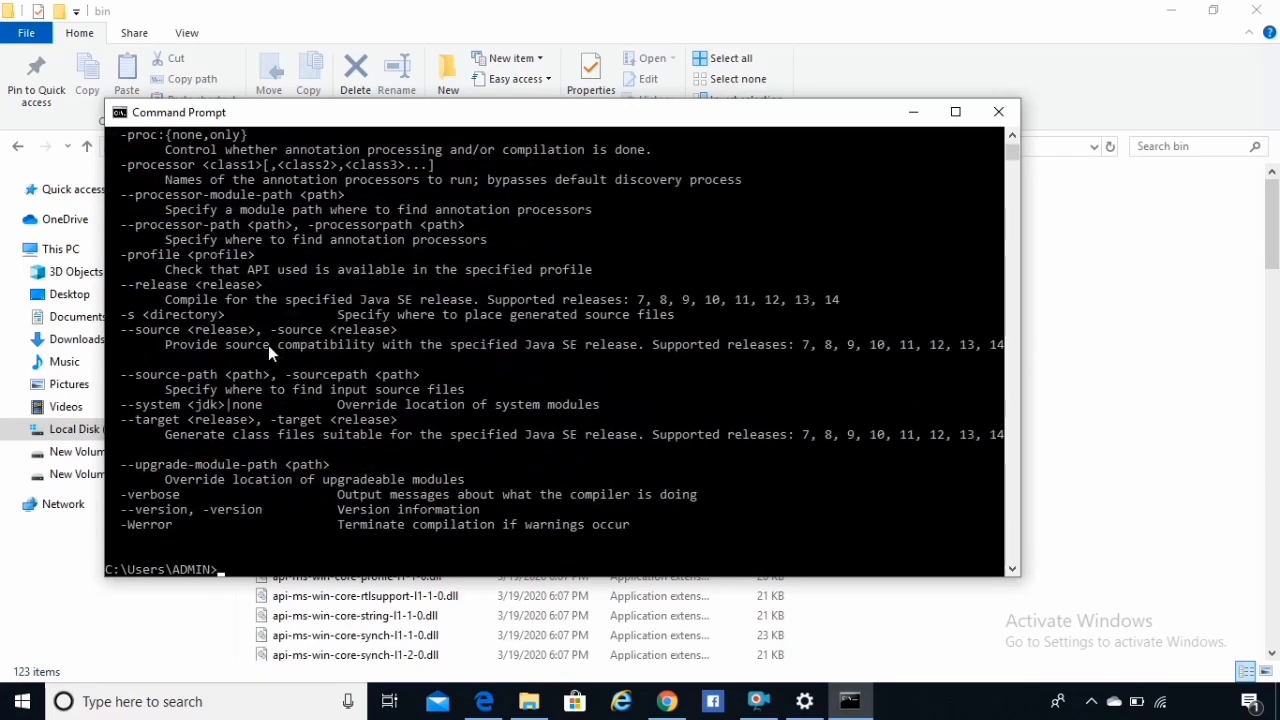
{"action": "left_click", "coordinate": [996, 113]}
{"action": "left_click", "coordinate": [1256, 10]}
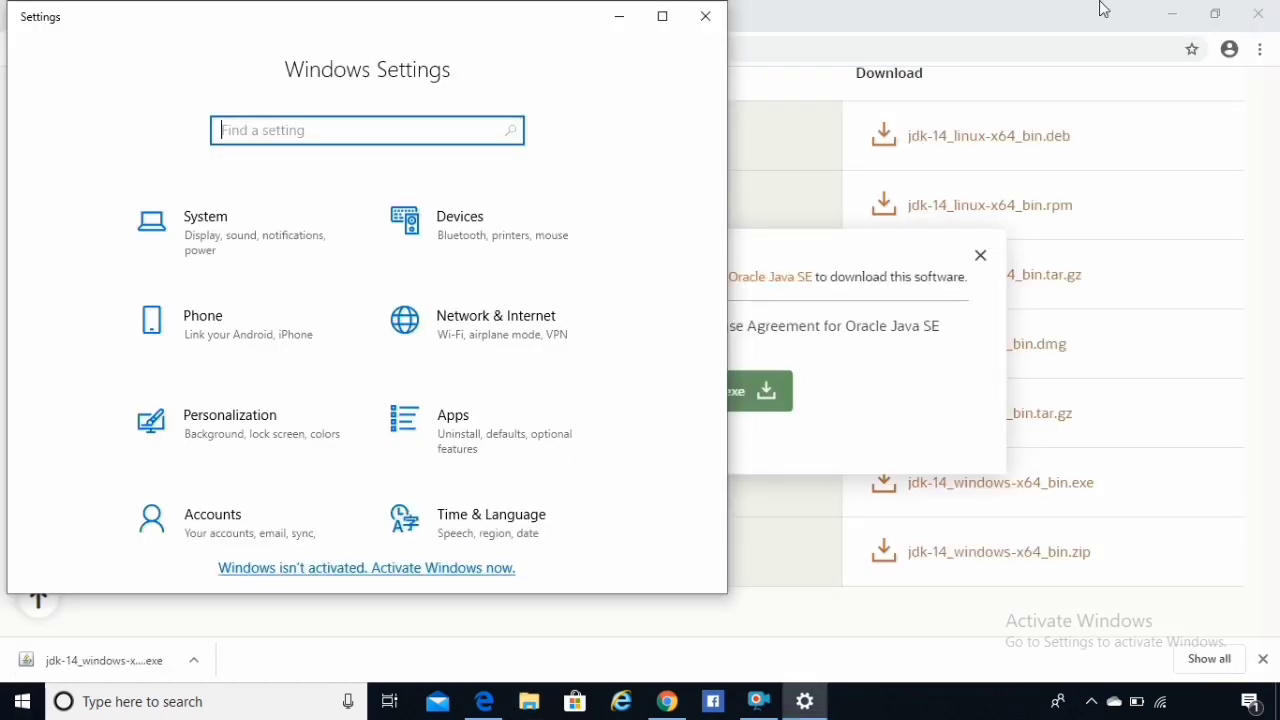
{"action": "left_click", "coordinate": [708, 16]}
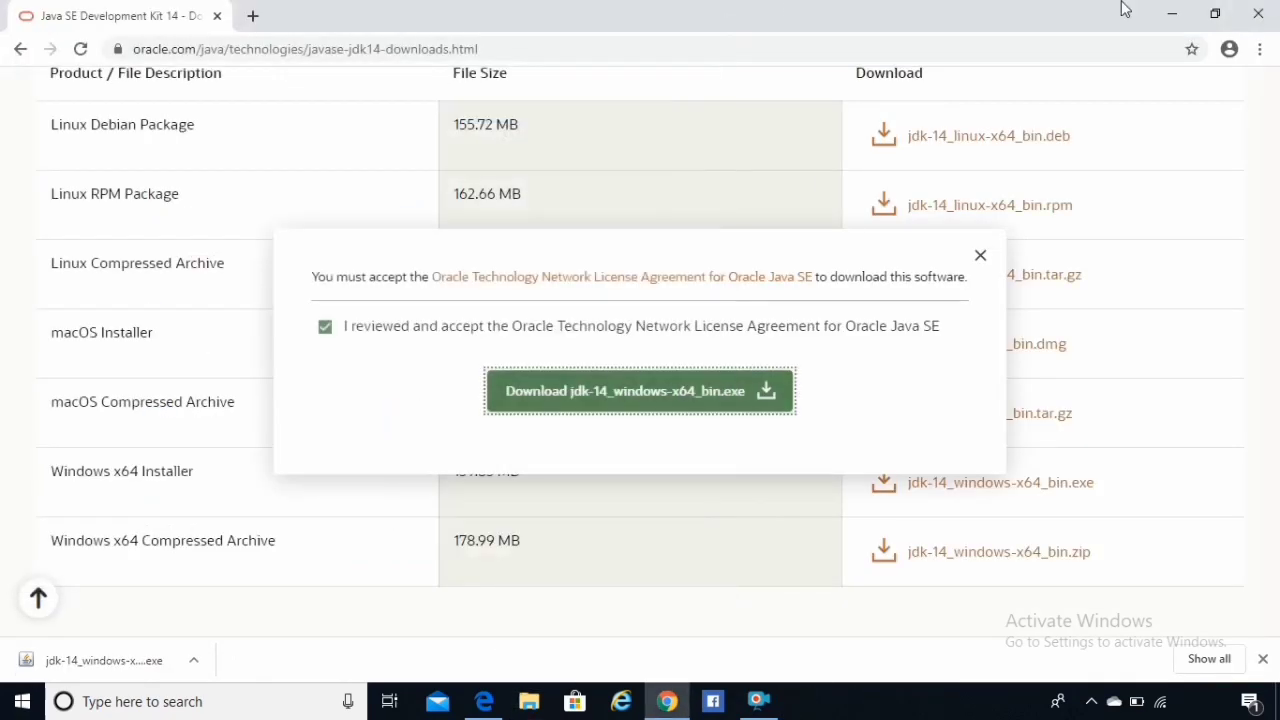